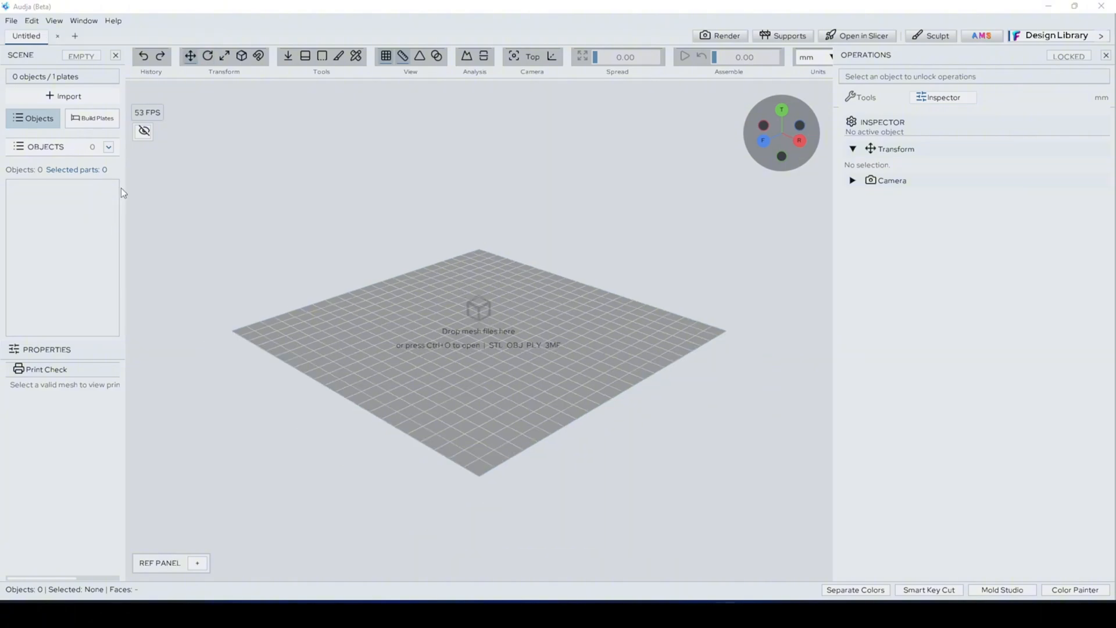
Step: Import the "A cute baby dragon" mesh file into the scene
left_click(11, 21)
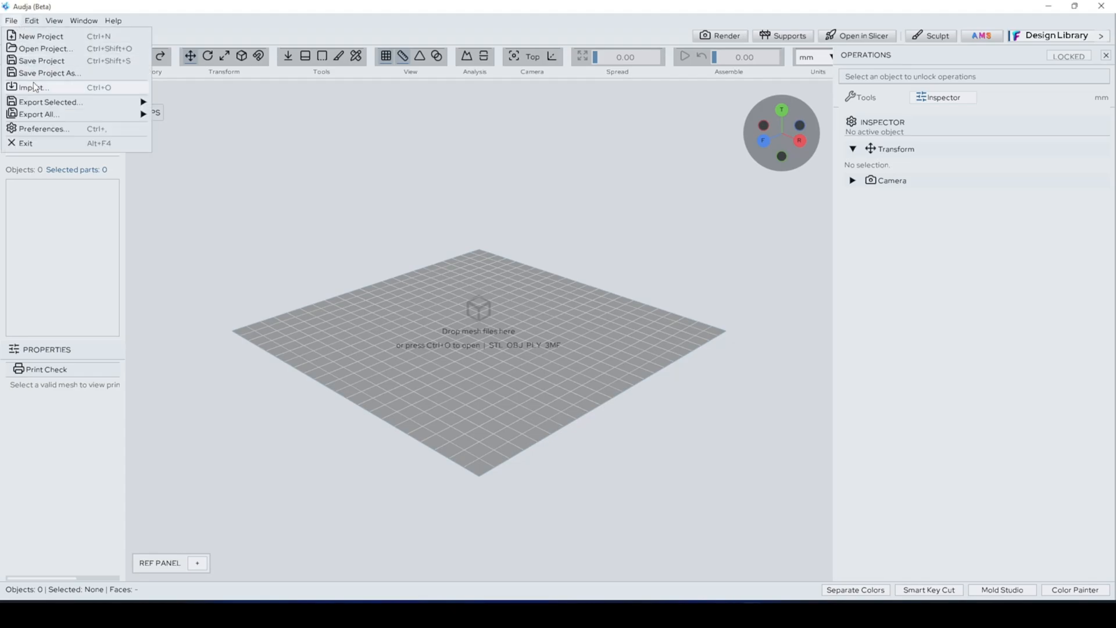
left_click(33, 87)
scroll(162, 203, "down", 5)
double_click(181, 149)
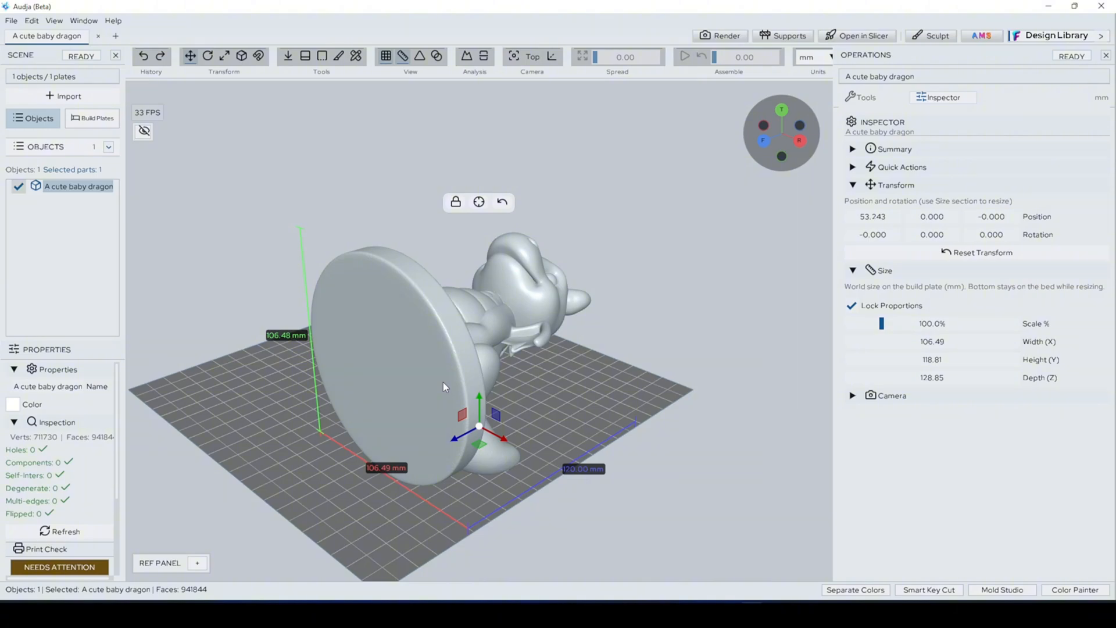
Step: Rotate the dragon upright by setting its rotation values to 90, 0 and 0
key("r")
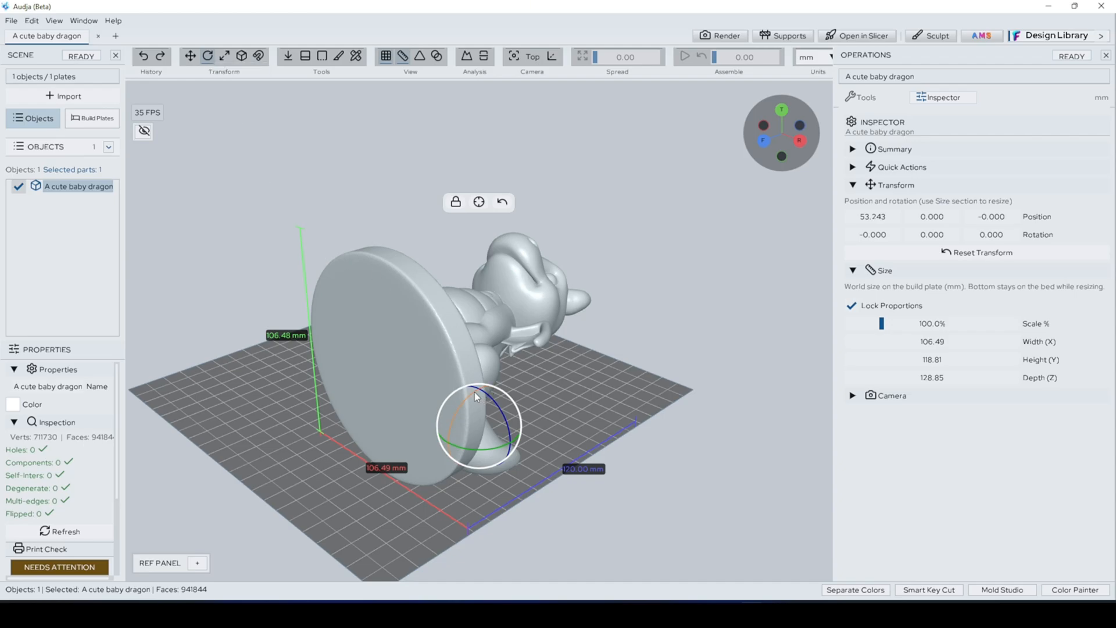
left_click_drag(473, 389, 471, 426)
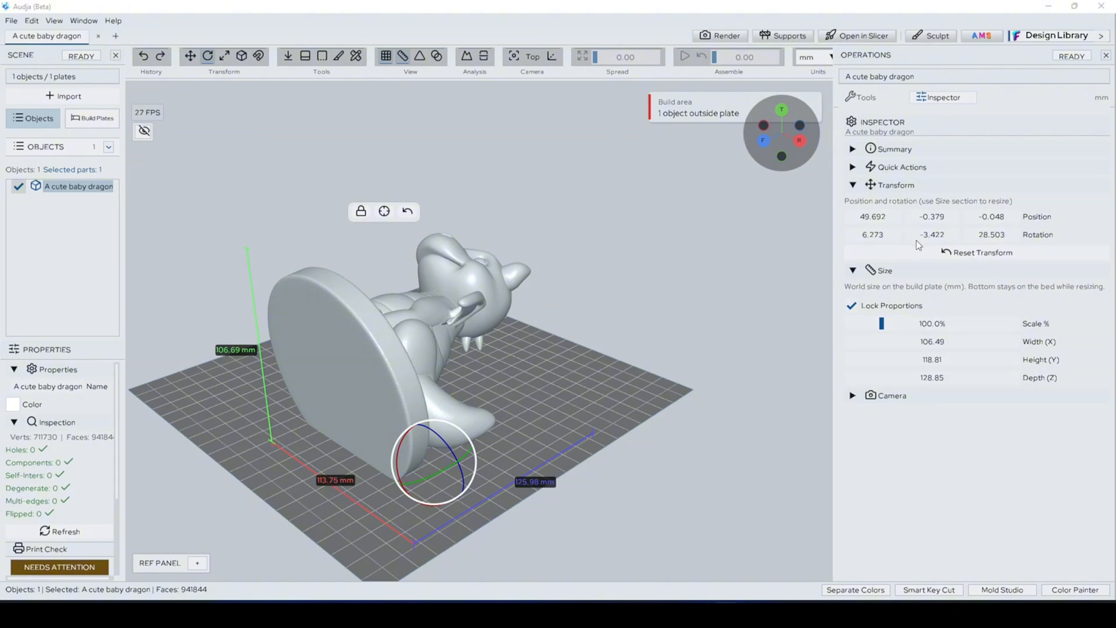
left_click(878, 236)
type("90")
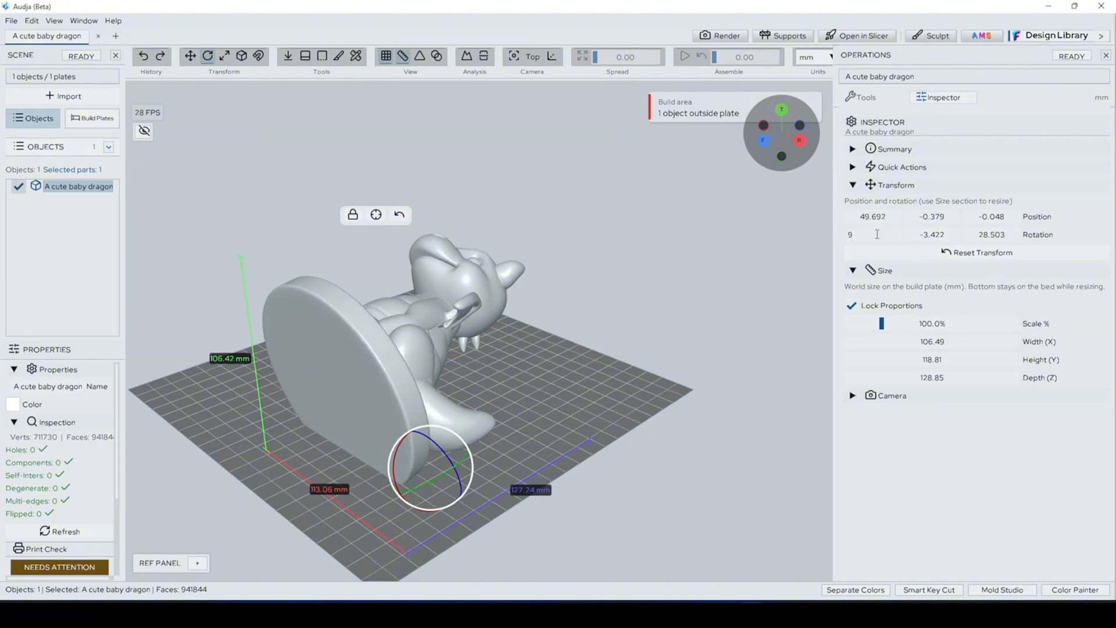
key("Return")
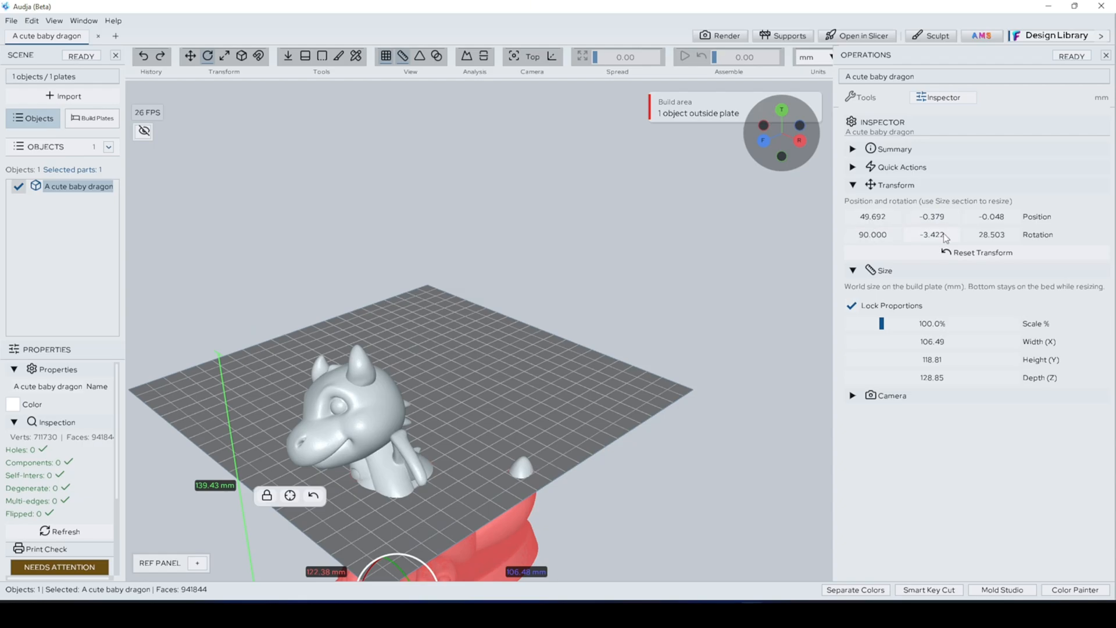
type("0")
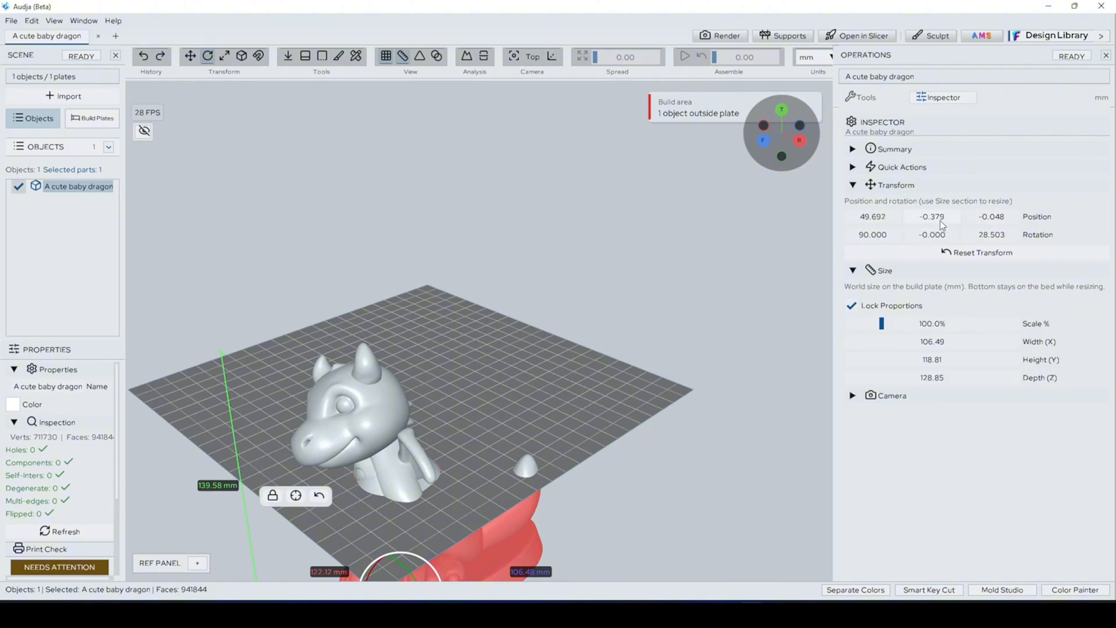
left_click(990, 233)
type("0")
key("Return")
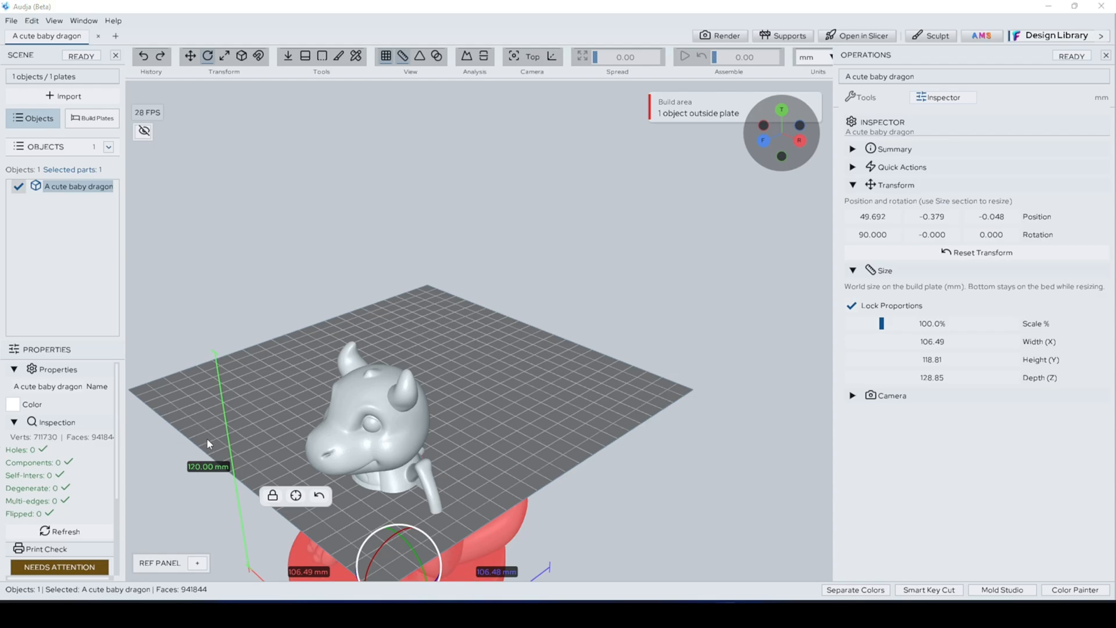
Step: Drop the upright dragon so its base rests on the build plate
middle_click_drag(682, 499, 578, 454)
middle_click_drag(664, 393, 667, 410)
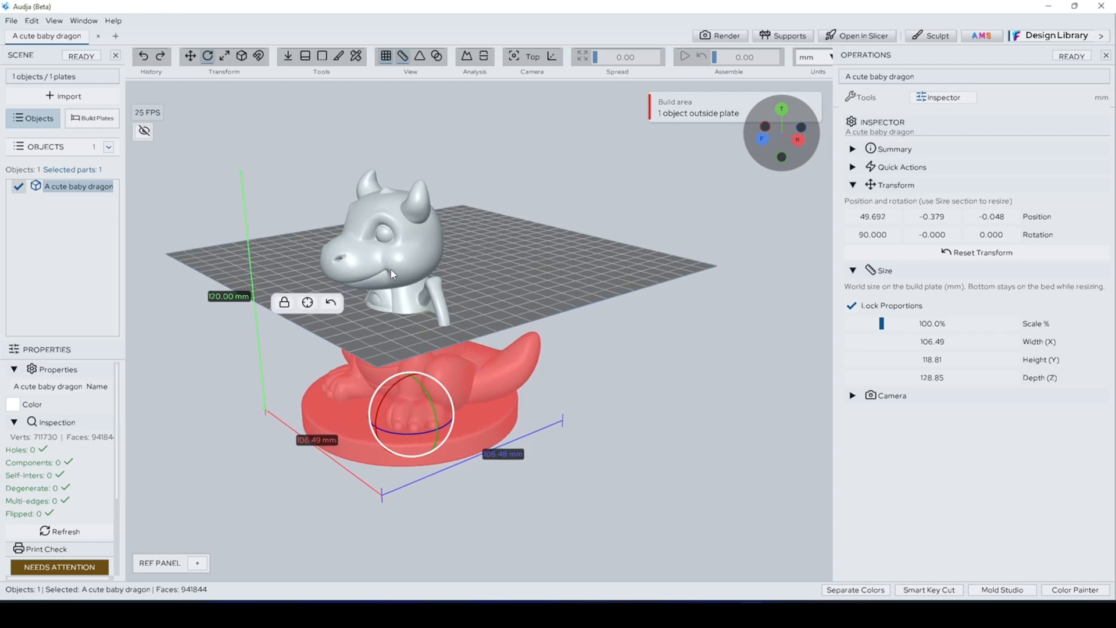
key("d")
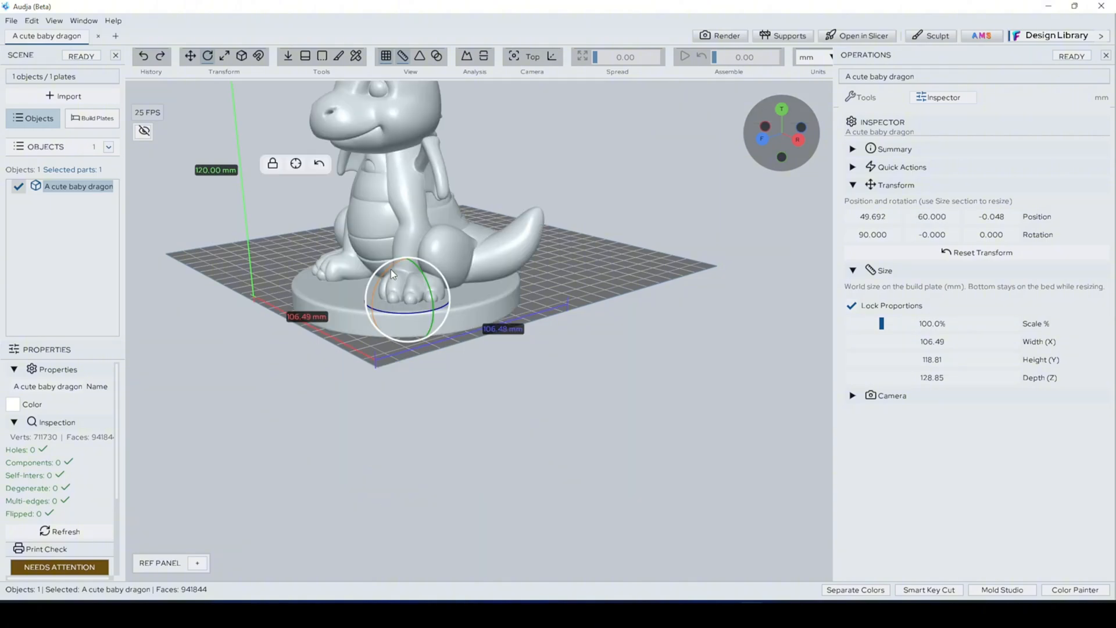
Step: Move the dragon away from the plate's edge to about X 4, Z -62, drop it onto the plate and deselect it
middle_click_drag(614, 313, 722, 434)
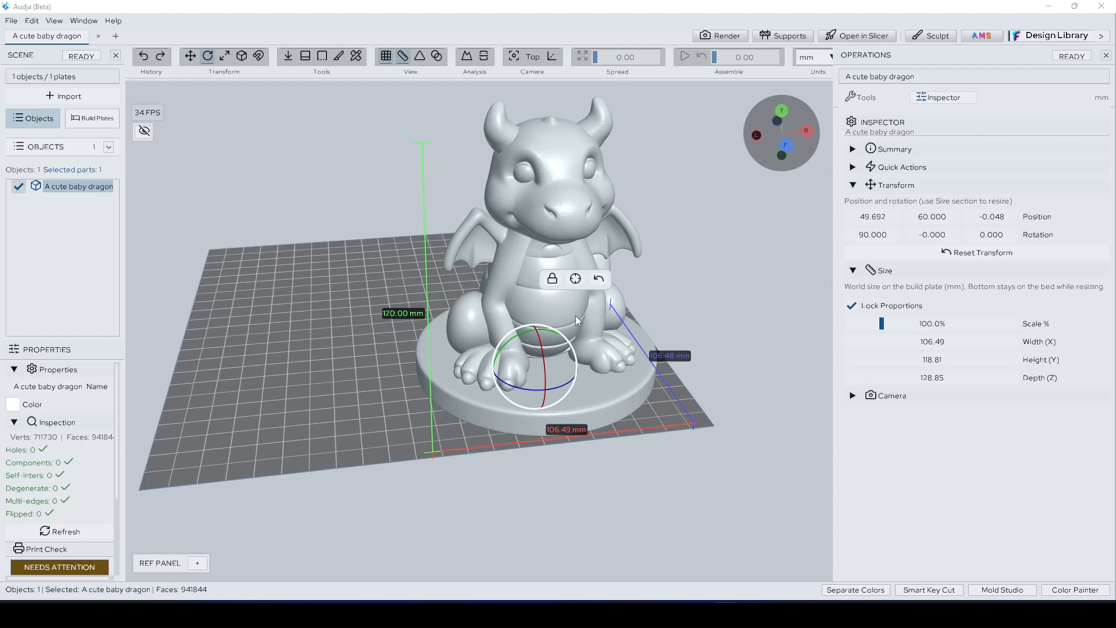
key("w")
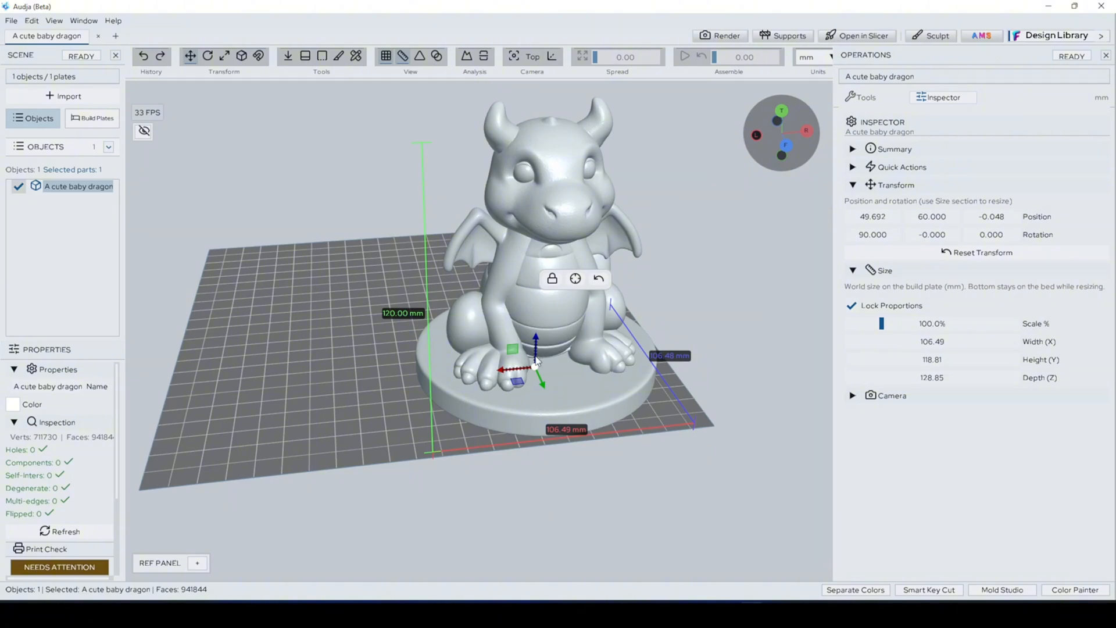
left_click_drag(536, 361, 421, 267)
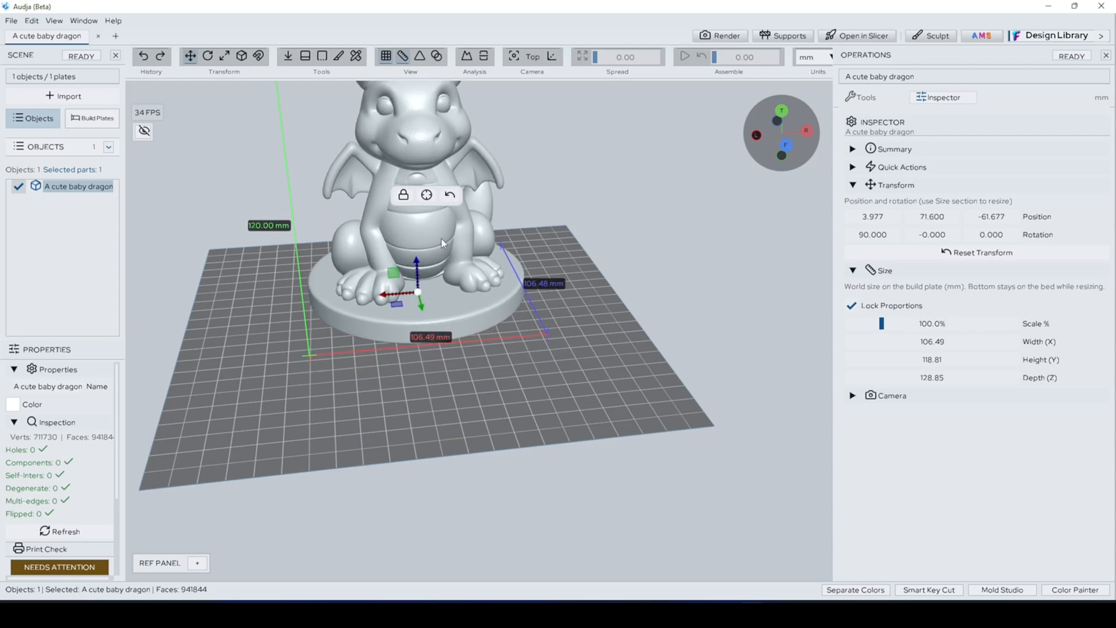
key("d")
left_click(604, 368)
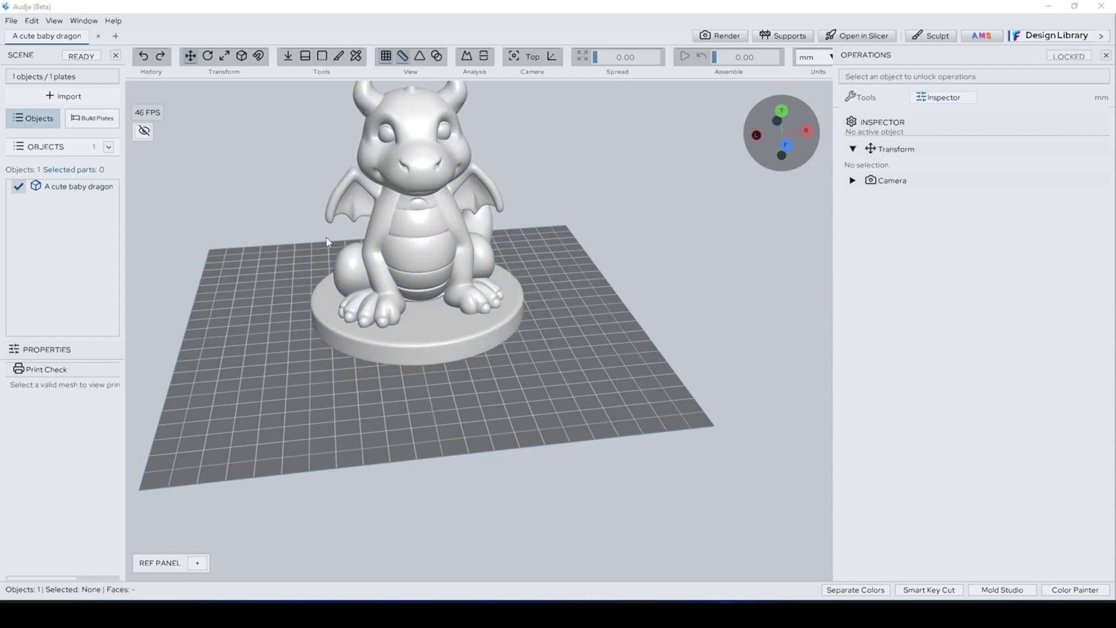
Step: Scale the dragon down with locked proportions to about 99 mm wide and 112 mm high
left_click(411, 253)
key("s")
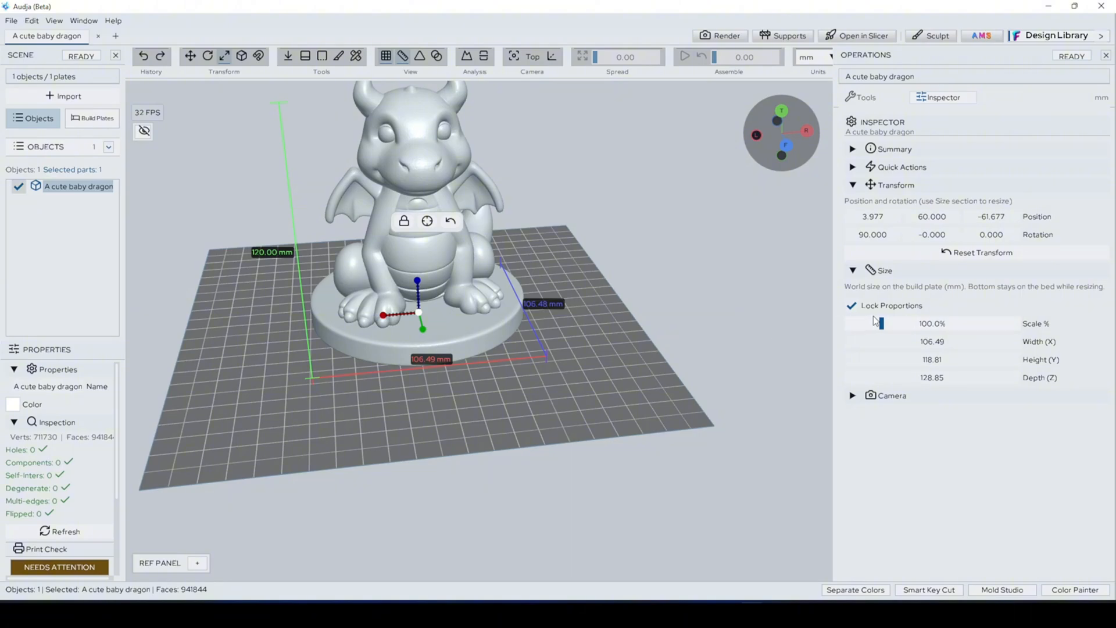
mouse_move(881, 323)
left_mouse_down()
mouse_move(904, 326)
mouse_move(879, 327)
left_mouse_up()
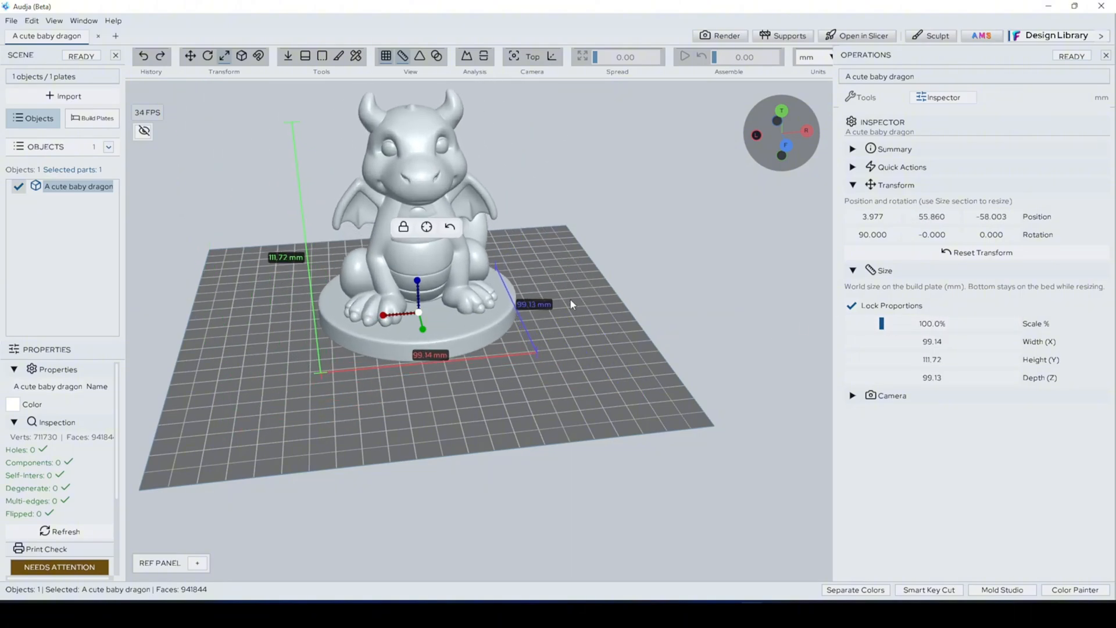
middle_click_drag(561, 287, 602, 355)
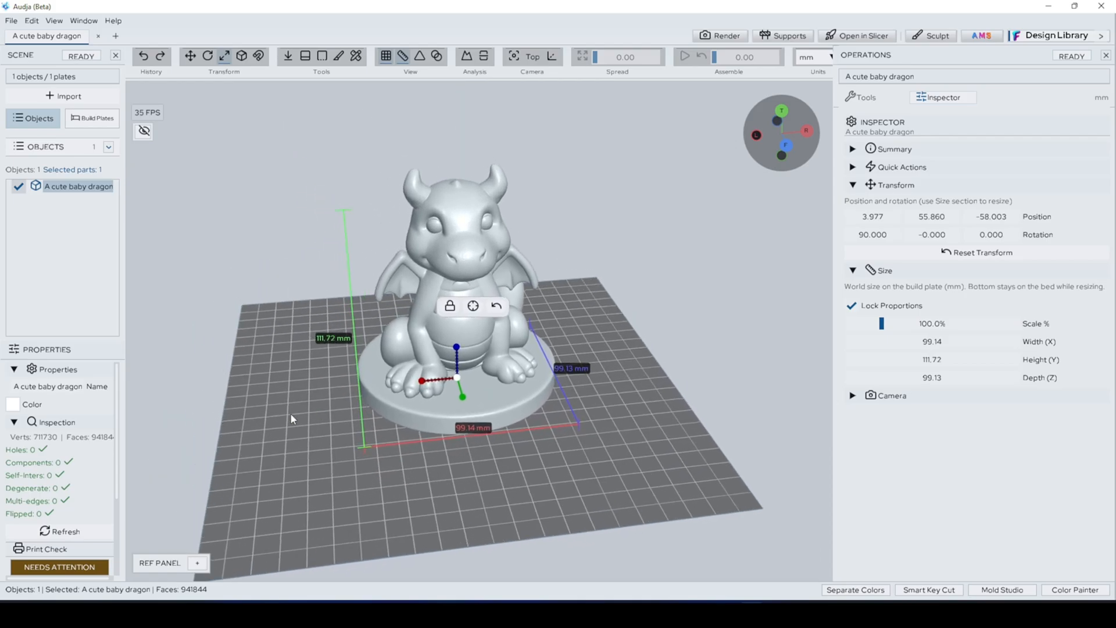
Step: Switch the move gizmo to world space and back to local space
key("w")
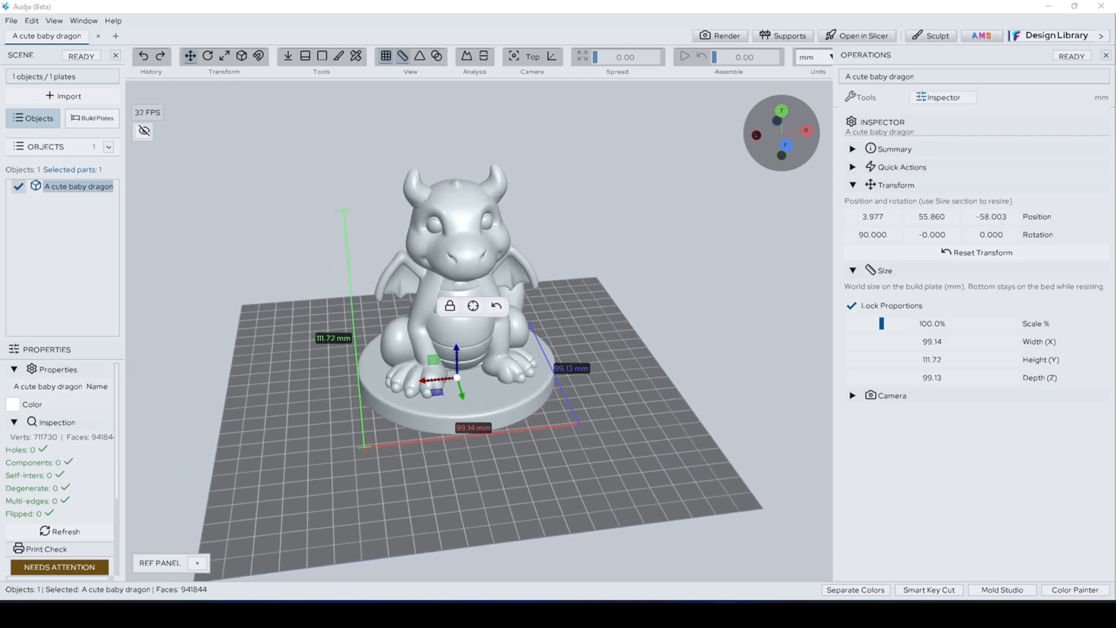
left_click(241, 58)
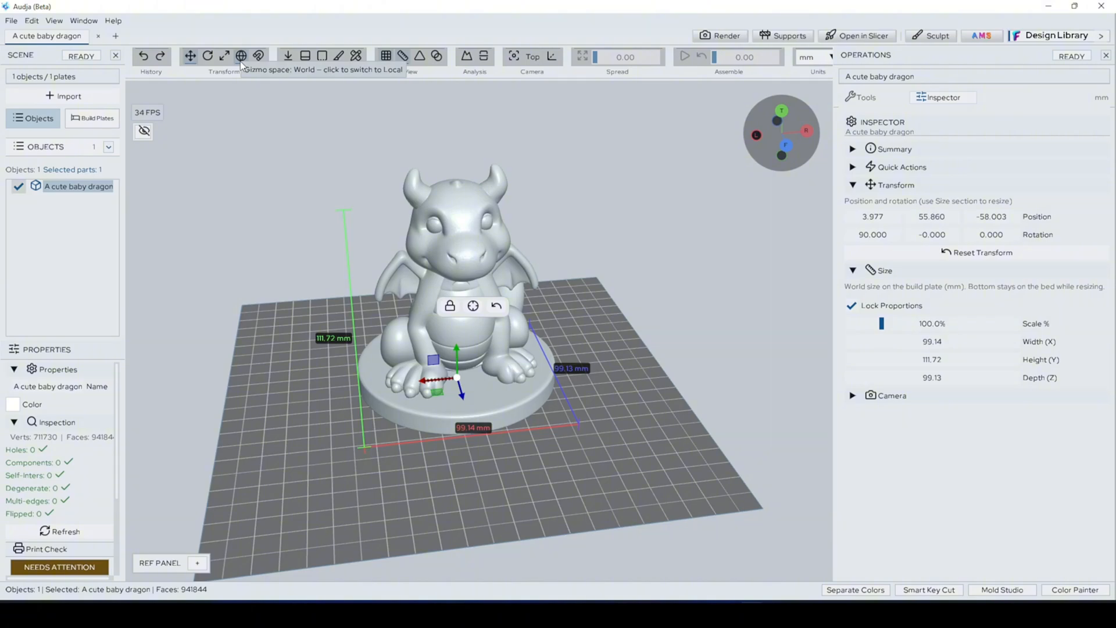
left_click(240, 58)
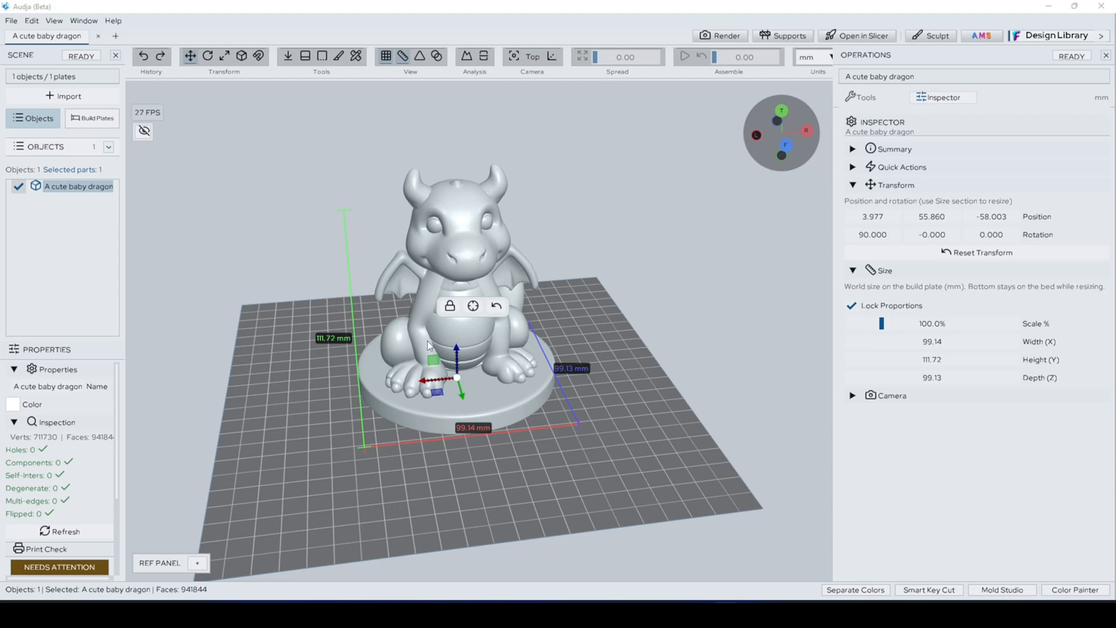
Step: Tilt the dragon sideways by about 30° and lift it above the plate to about Y 91 using the local-space gizmo
key("e")
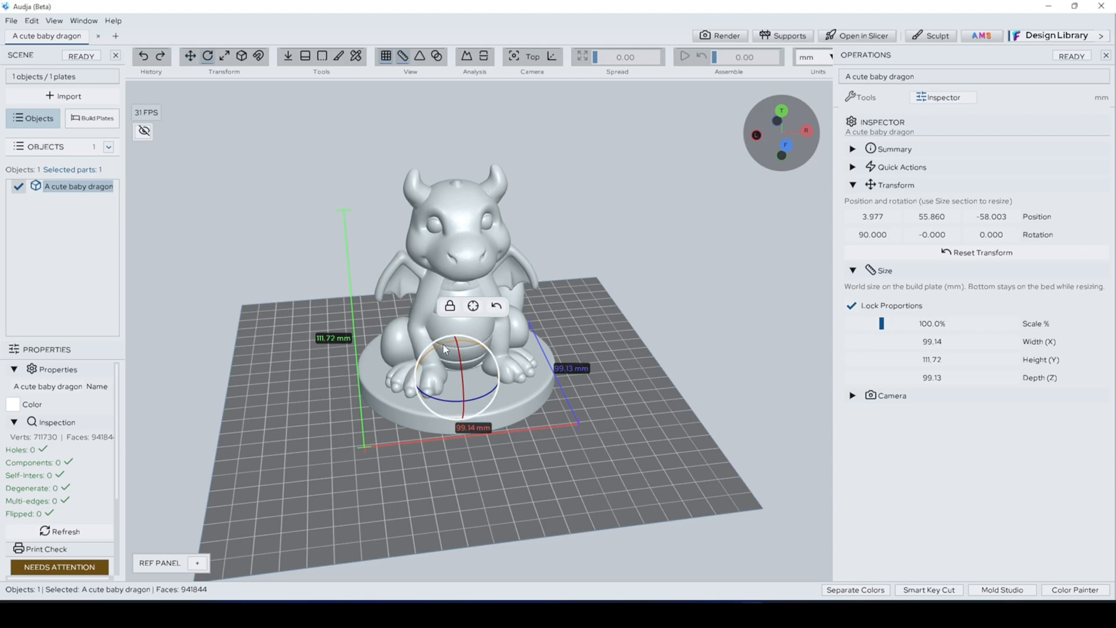
left_click_drag(443, 345, 468, 341)
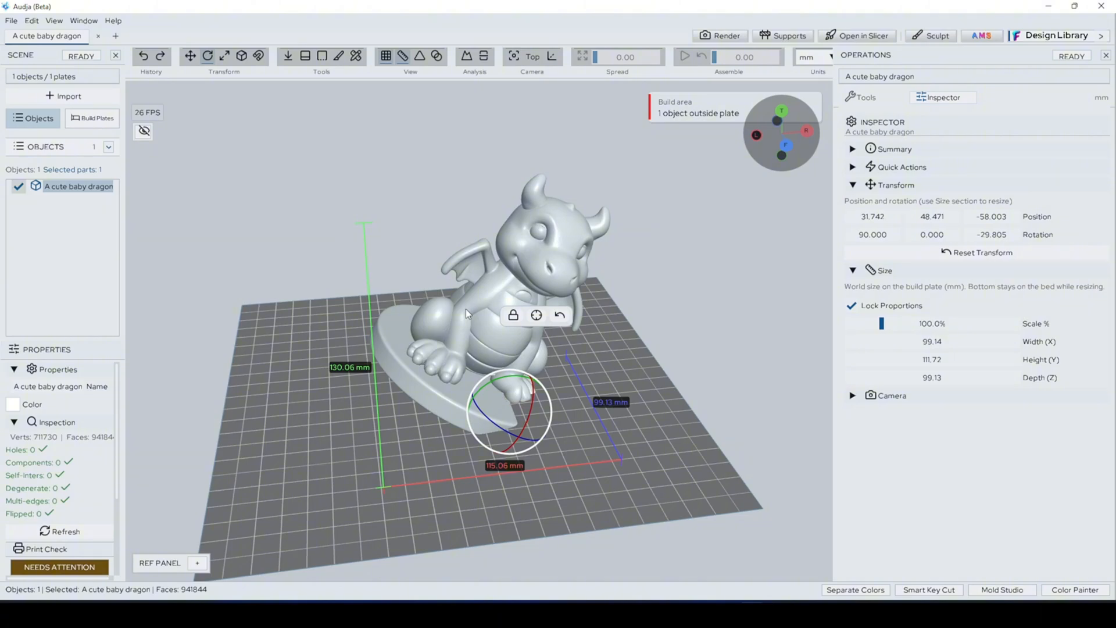
key("w")
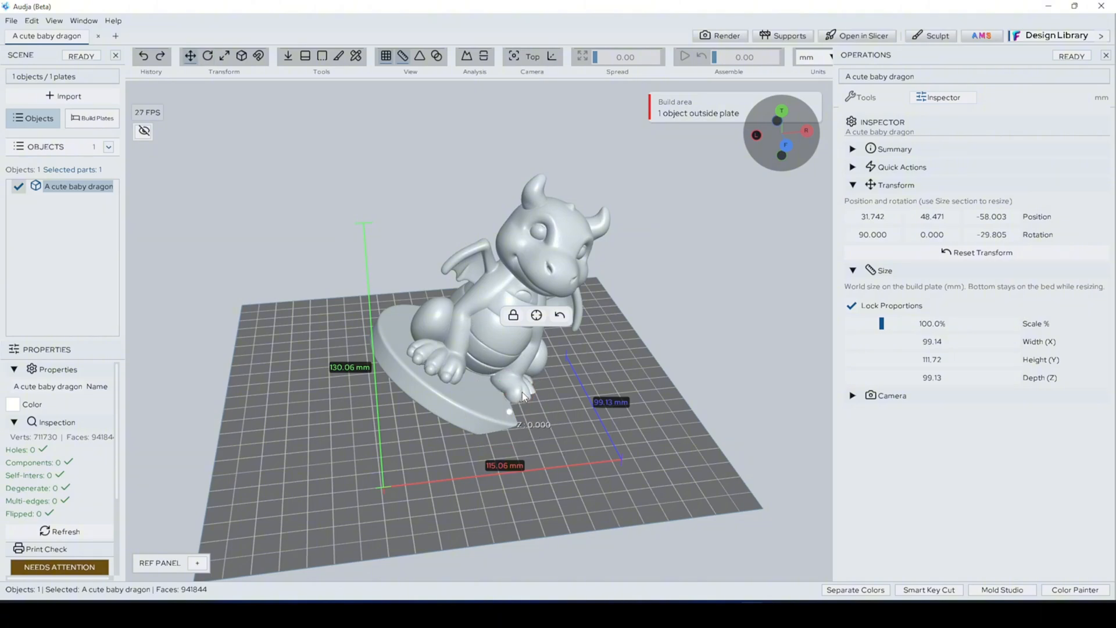
left_click_drag(522, 392, 454, 328)
left_click(423, 372)
left_click(440, 319)
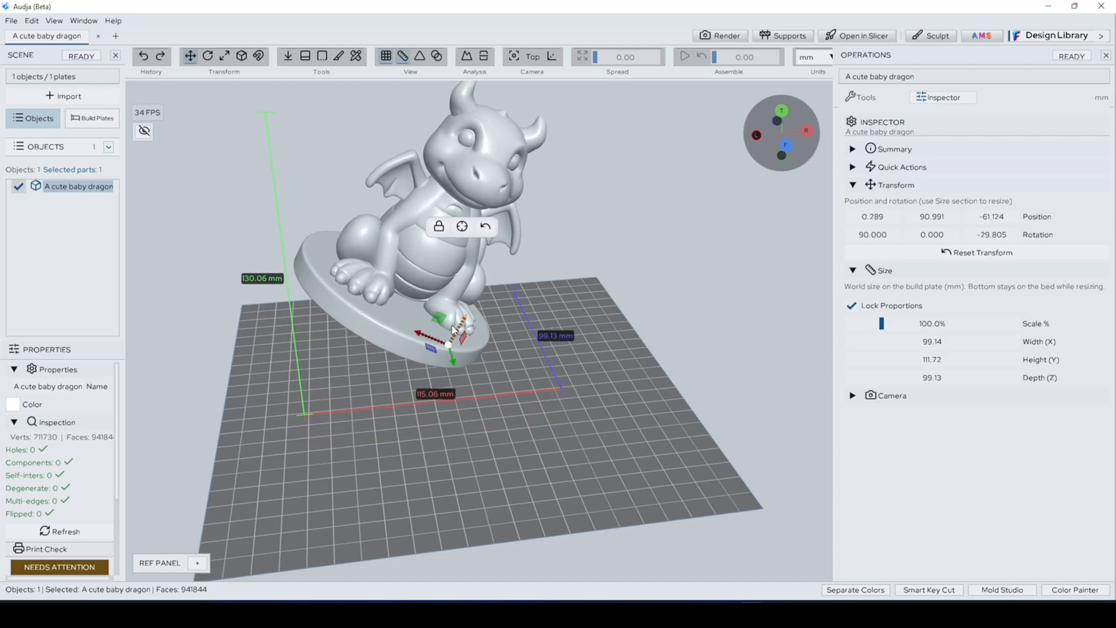
Step: Shift the dragon in world space to about Z -46, and raise it in local space to about X 5, Y 103
left_click(242, 60)
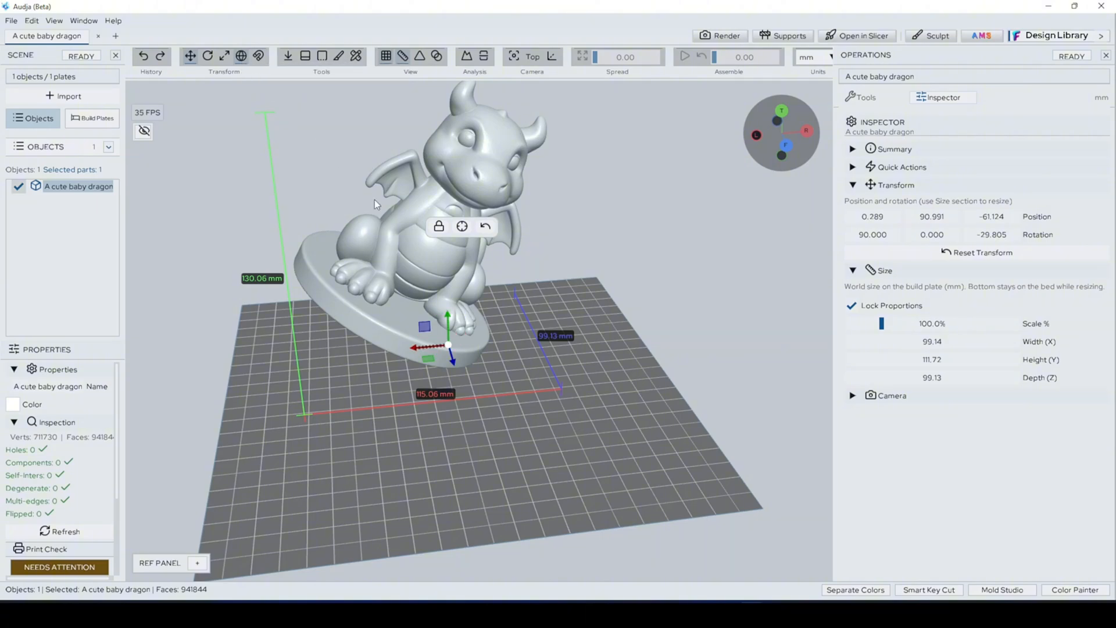
left_click_drag(448, 322, 450, 350)
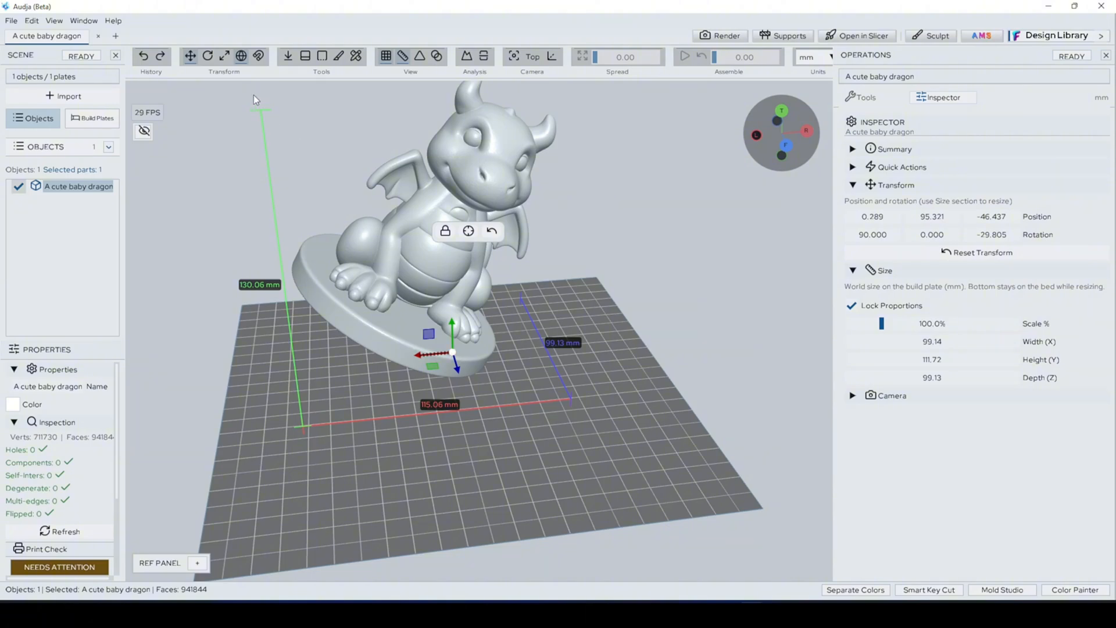
left_click(239, 60)
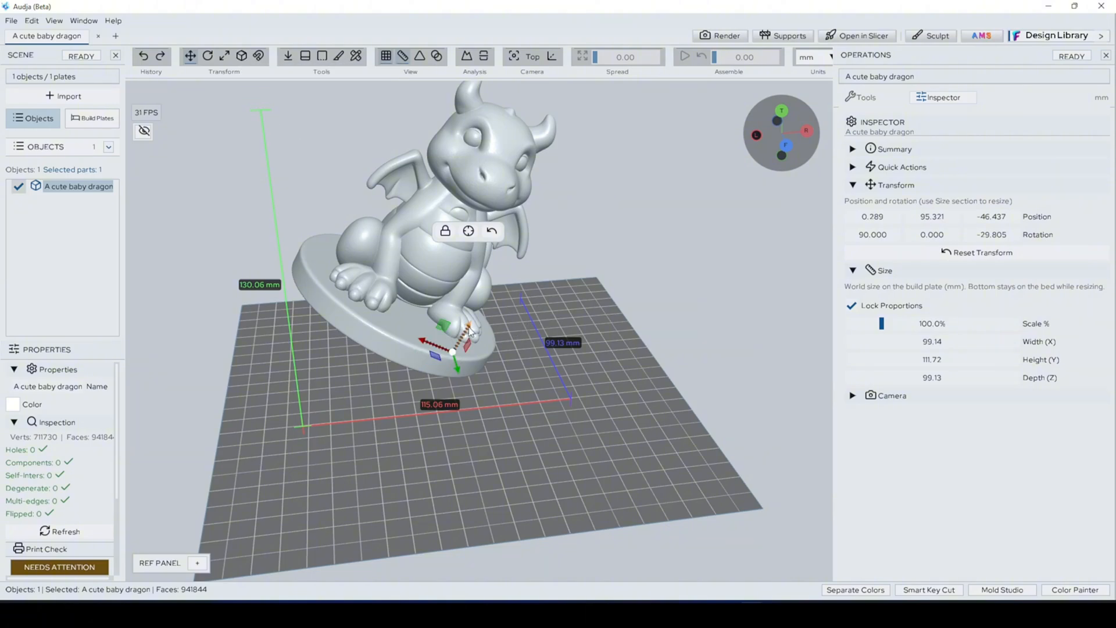
left_click_drag(470, 332, 484, 315)
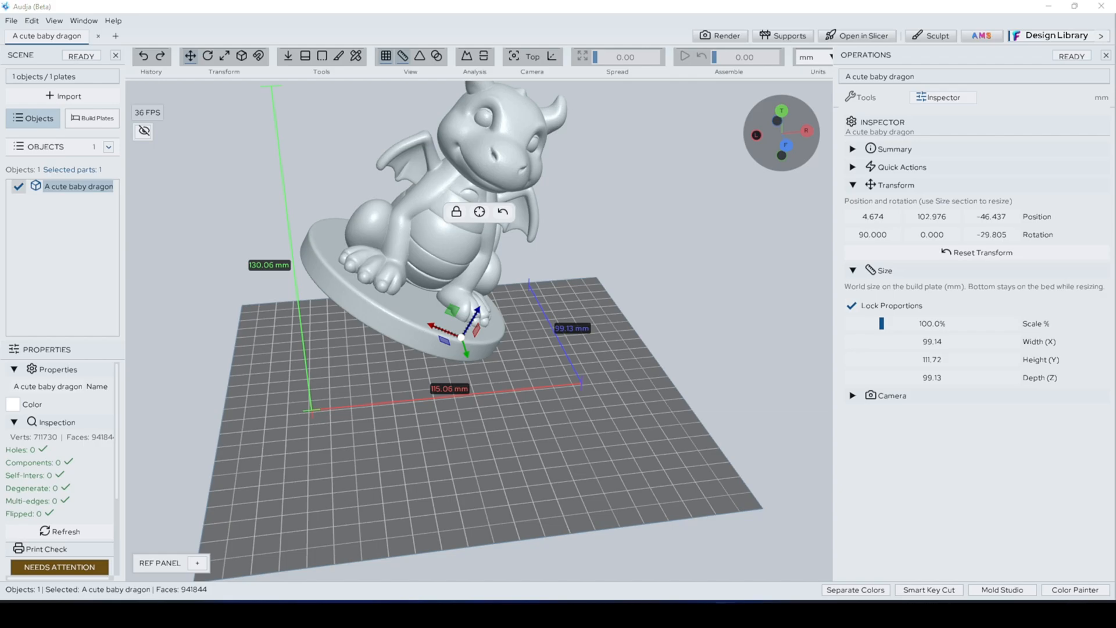
Step: Lay the tilted dragon flat on its best face on the build plate
middle_click_drag(708, 339, 729, 403)
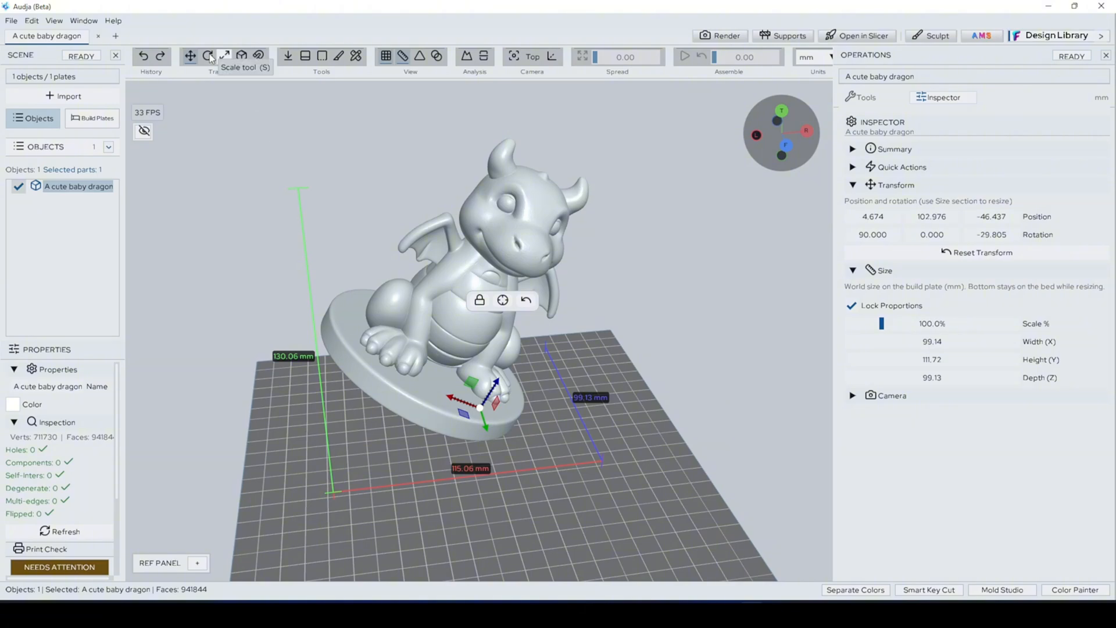
left_click(305, 58)
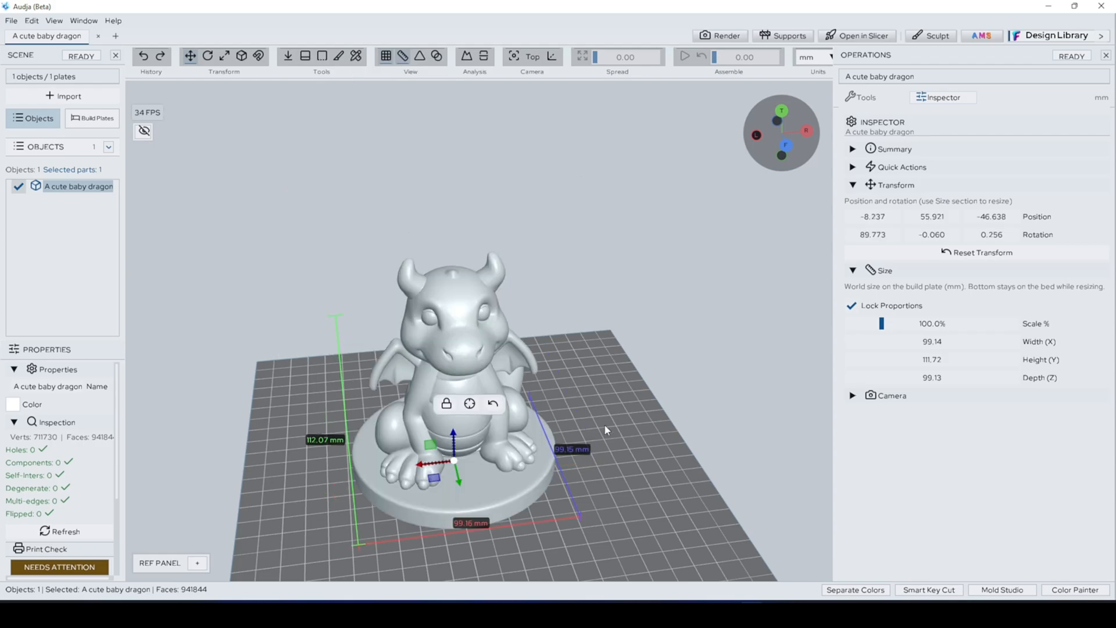
middle_click_drag(630, 449, 621, 426)
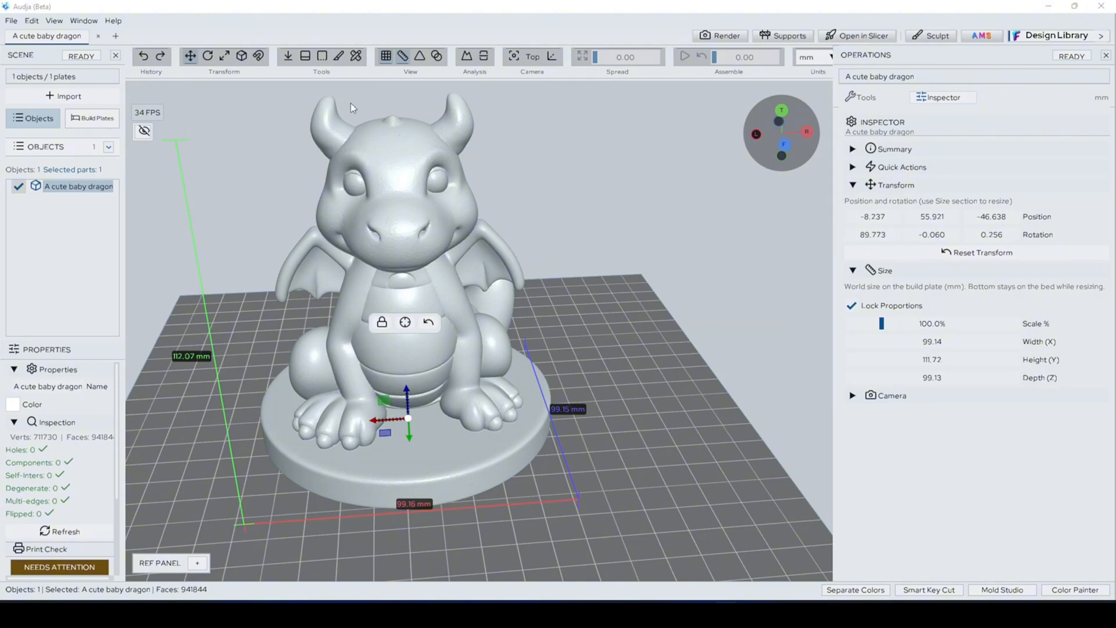
Step: Turn on the cross-section plane for the dragon
left_click(322, 58)
middle_click_drag(528, 231, 607, 239)
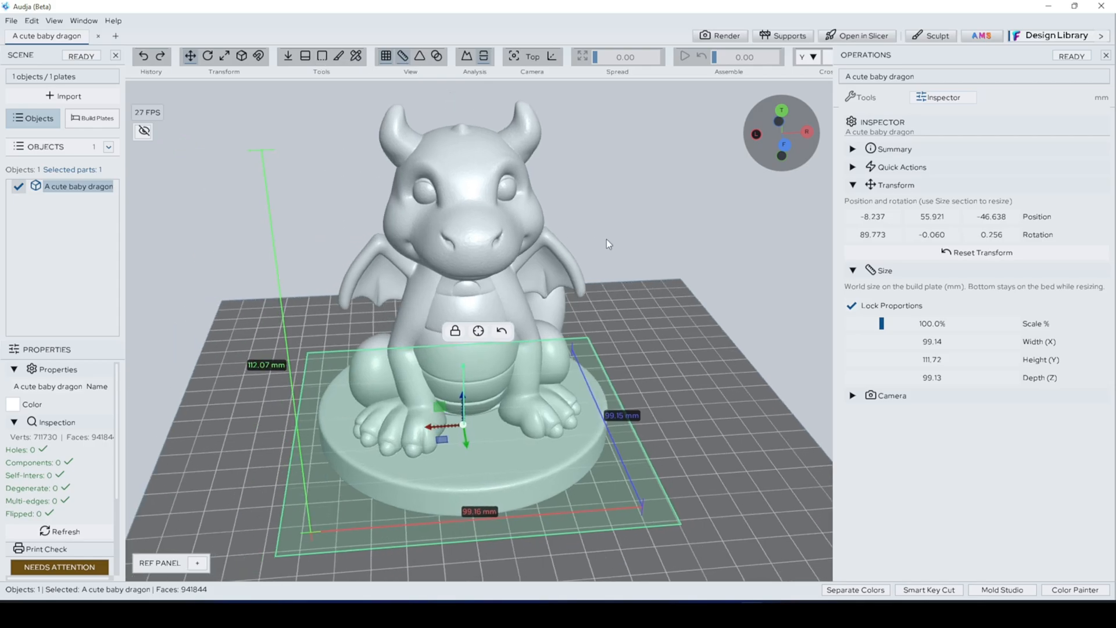
scroll(645, 312, "down", 2)
mouse_move(658, 372)
middle_mouse_down()
mouse_move(633, 350)
mouse_move(643, 335)
mouse_move(647, 354)
middle_mouse_up()
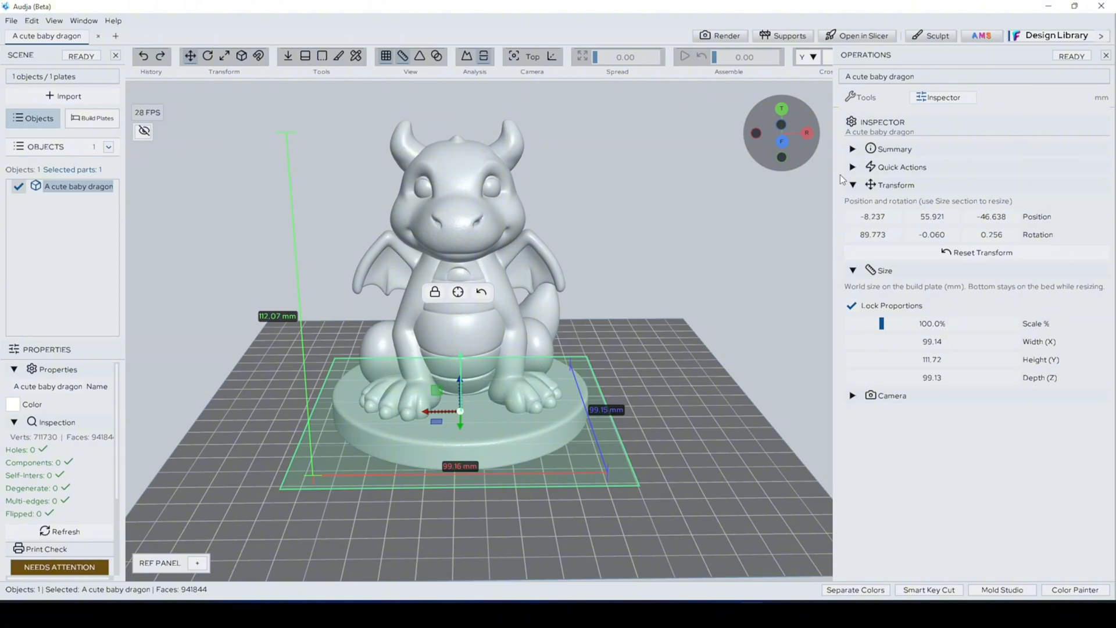
Step: Hide the Operations pane and set the cross-section axis to X
left_click(1105, 57)
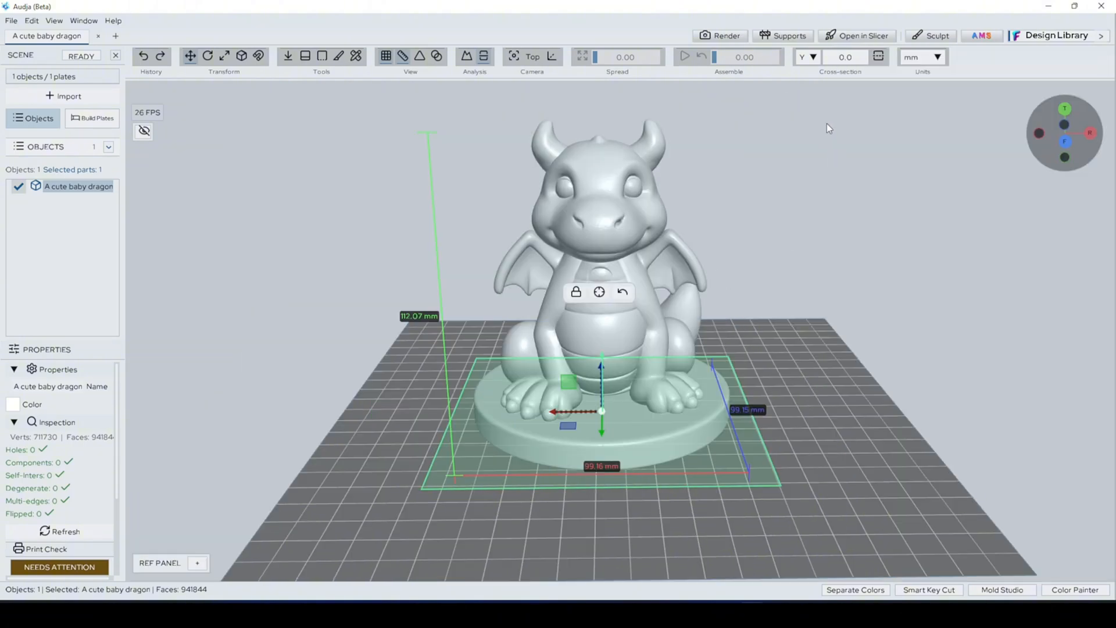
left_click(812, 58)
left_click(802, 73)
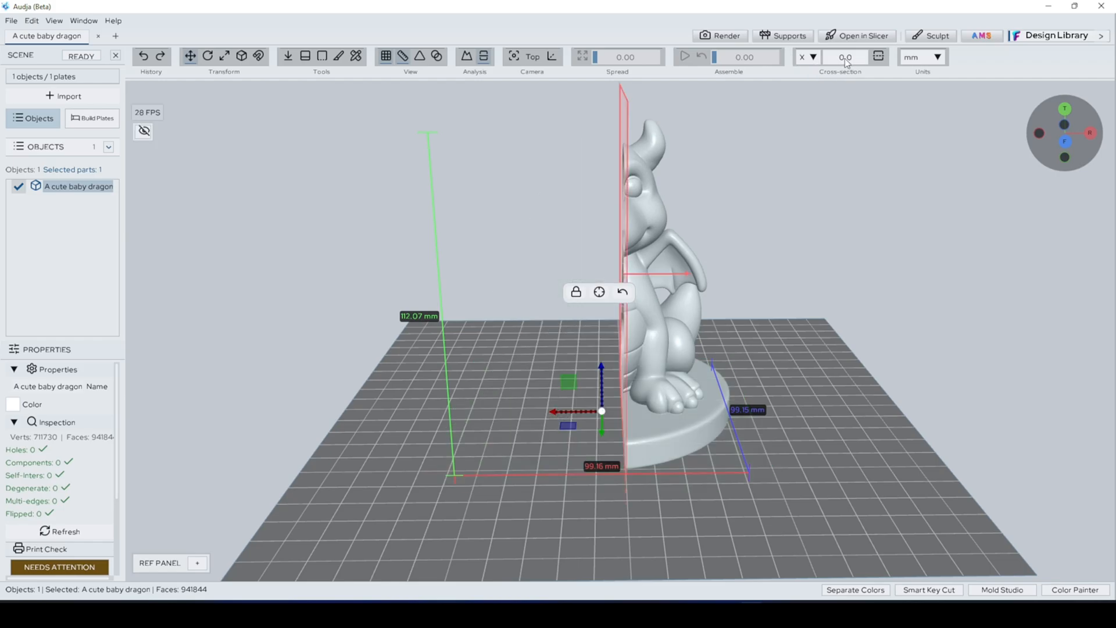
Step: Set the cross-section axis to Z and flip the clip direction back and forth to compare both halves of the dragon
middle_click_drag(736, 225, 796, 124)
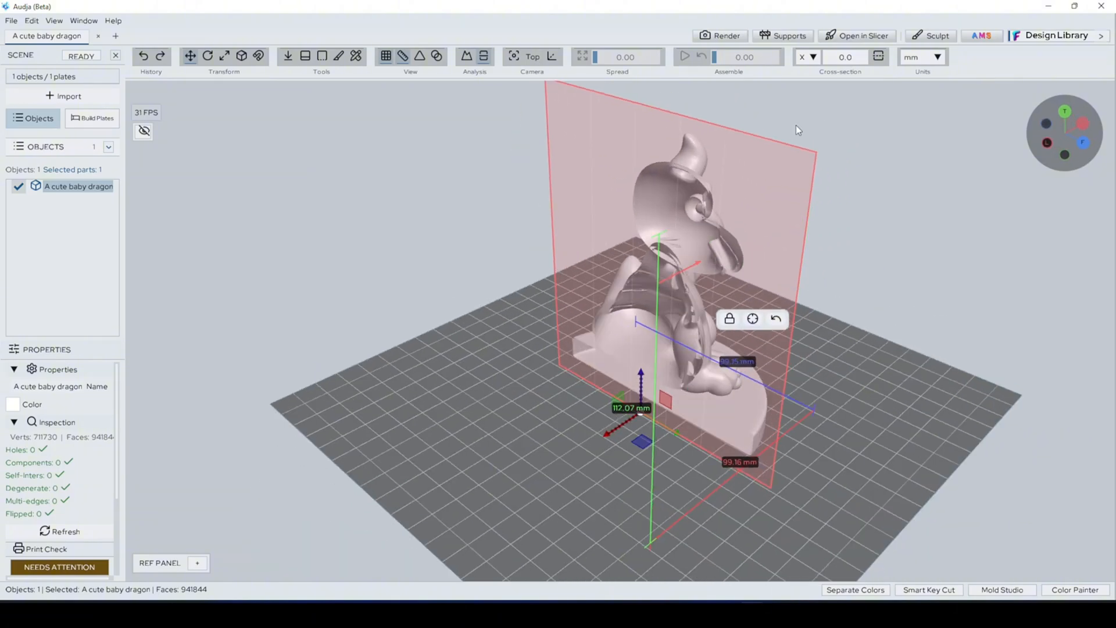
left_click(812, 60)
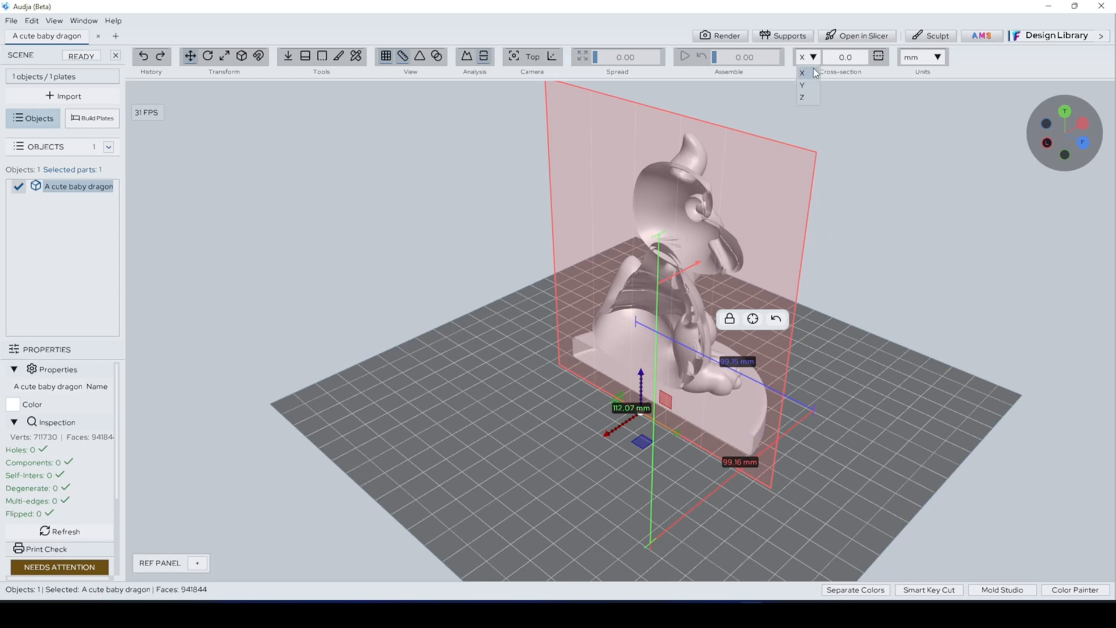
left_click(812, 98)
middle_click_drag(813, 183, 731, 105)
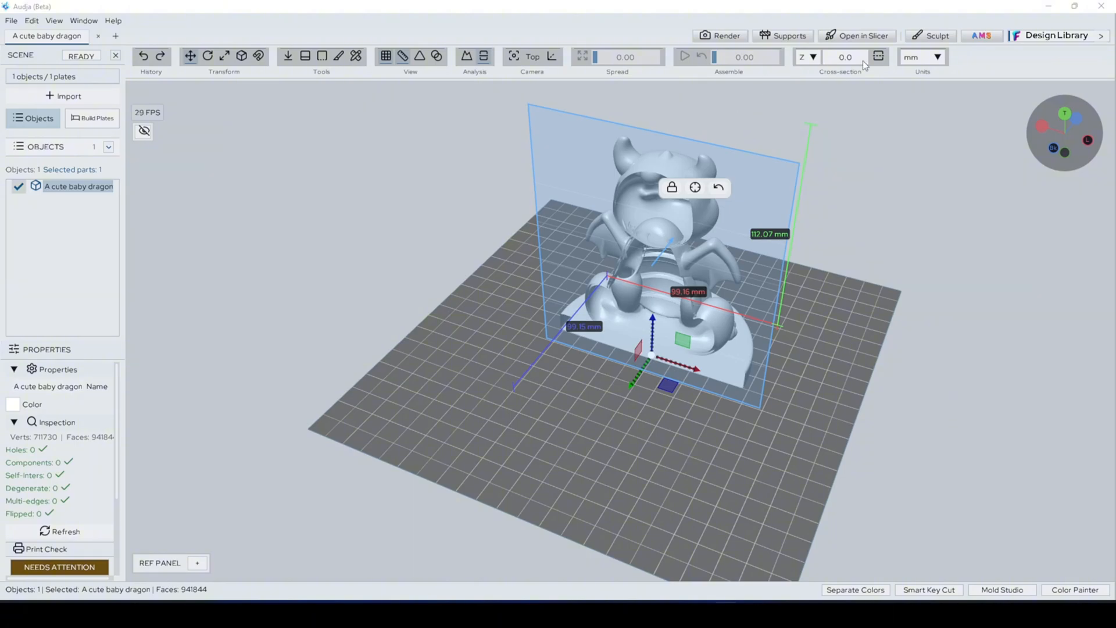
left_click(879, 57)
left_click(879, 57)
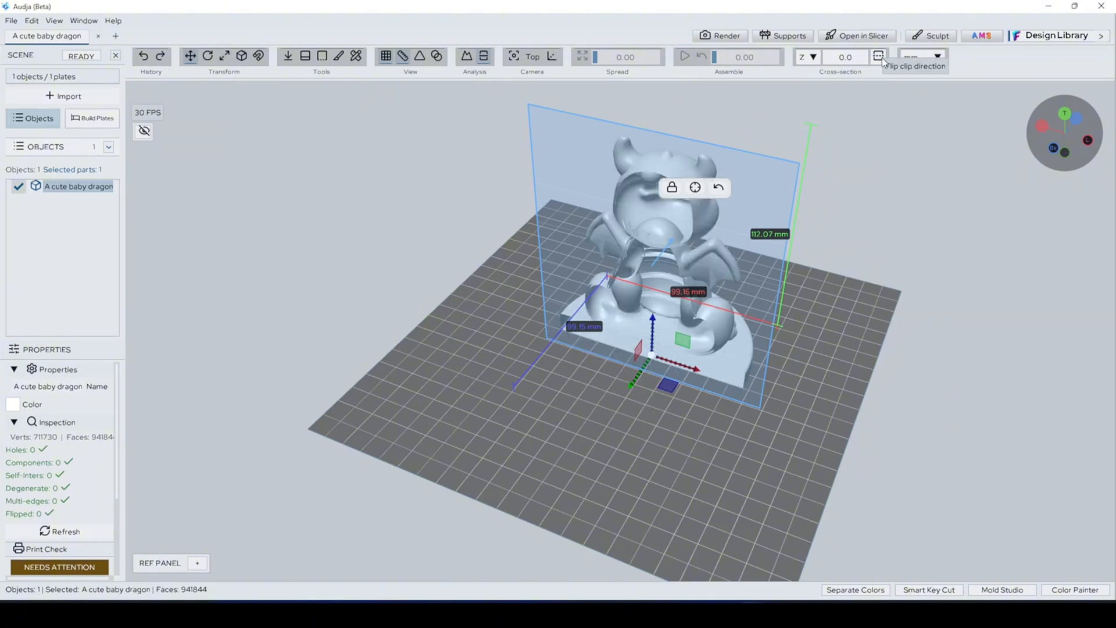
left_click(880, 57)
left_click(879, 57)
Step: Set the Z cross-section offset to 10 and flip the clip direction to each side
left_click(856, 53)
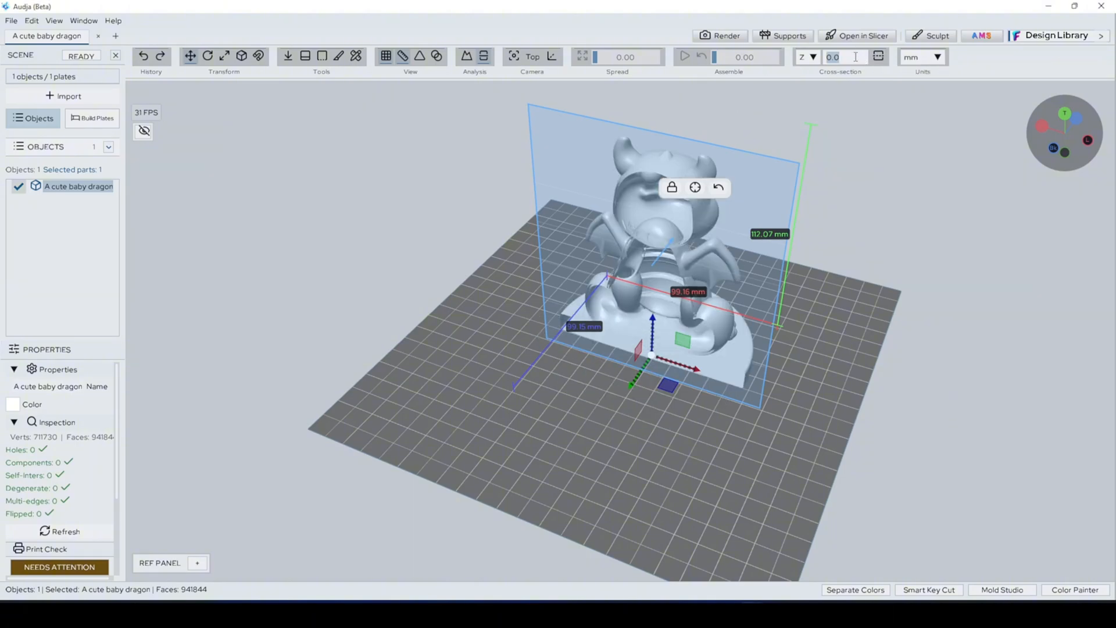
type("10")
key("Return")
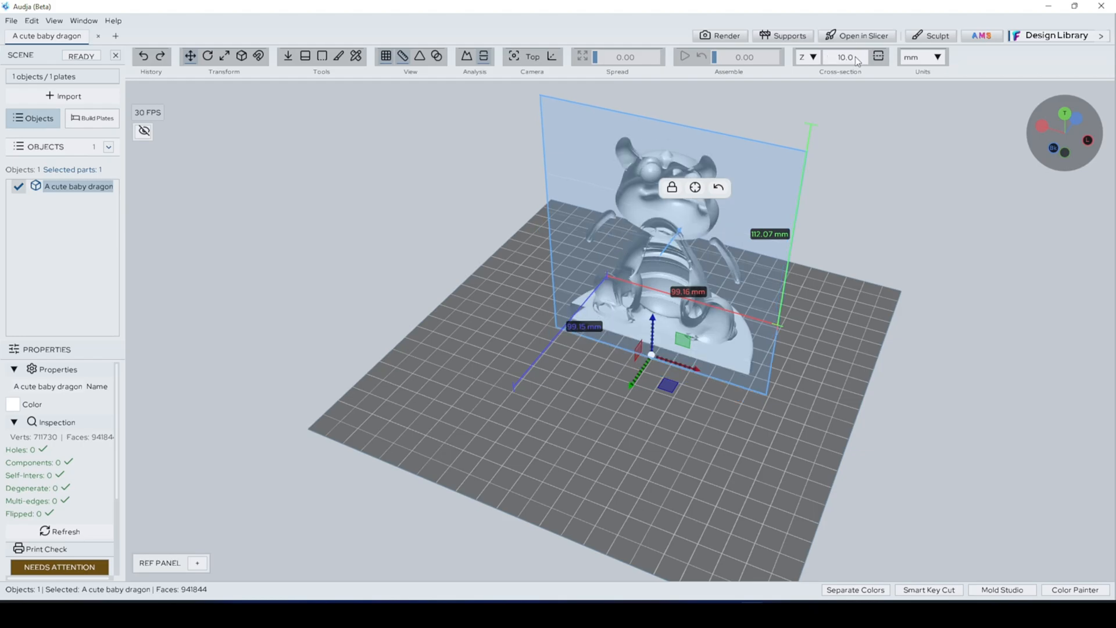
left_click(879, 57)
left_click(880, 57)
Step: Try a cross-section offset of 50 along Z, and set it to 5
middle_click_drag(778, 265, 741, 263)
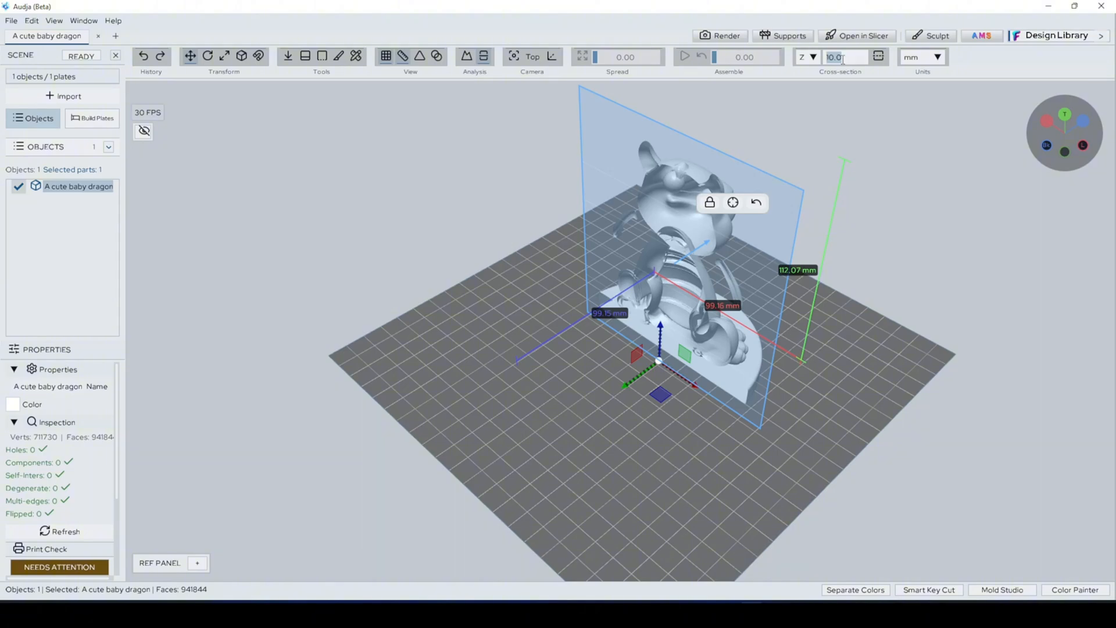
type("50")
key("Return")
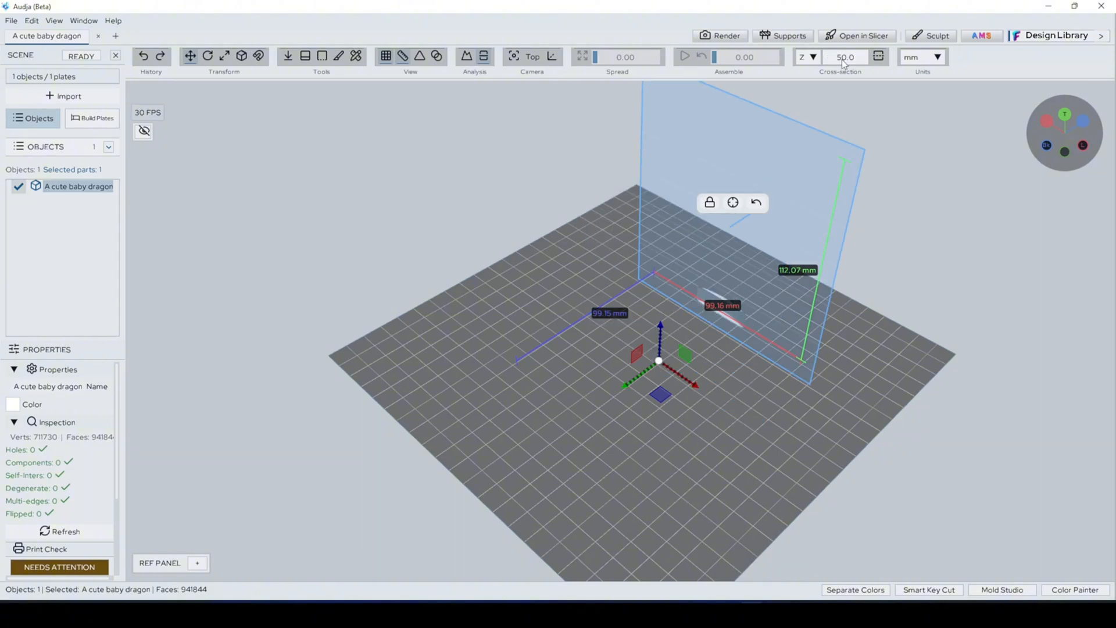
left_click(843, 58)
type("5")
key("Return")
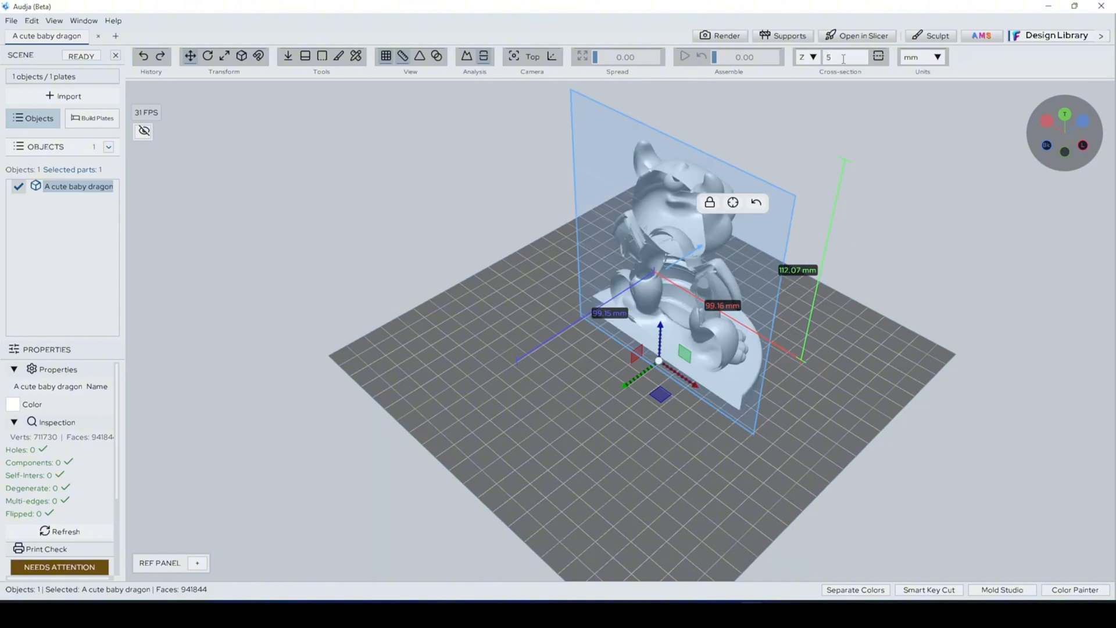
left_click(843, 58)
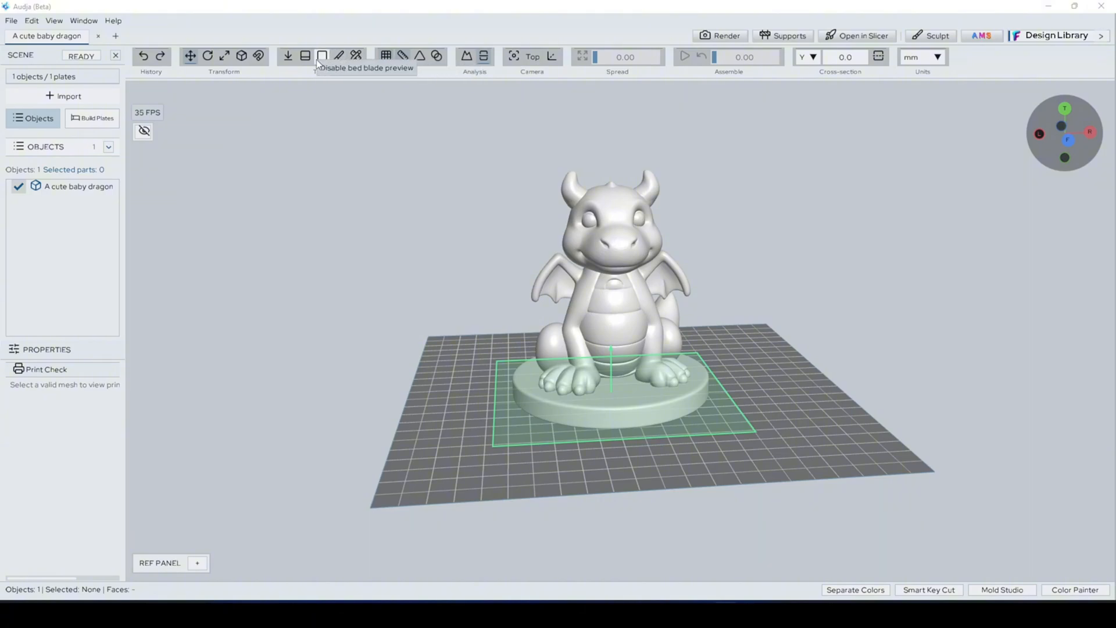
Step: Measure the distance between two points across the upper belly of the dragon
left_click(338, 58)
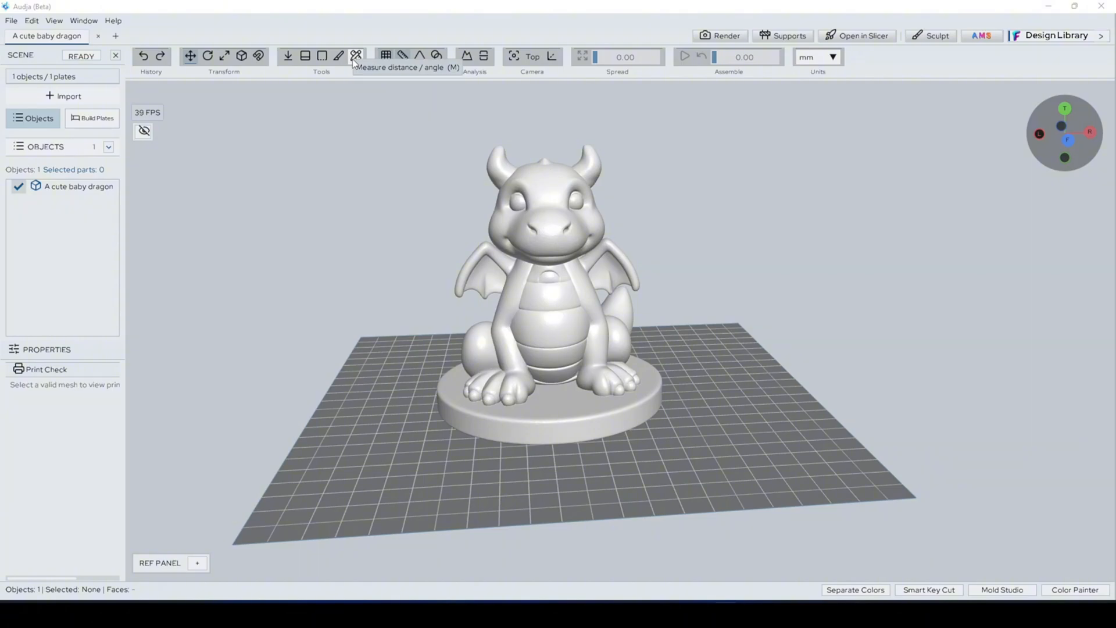
scroll(549, 180, "up", 5)
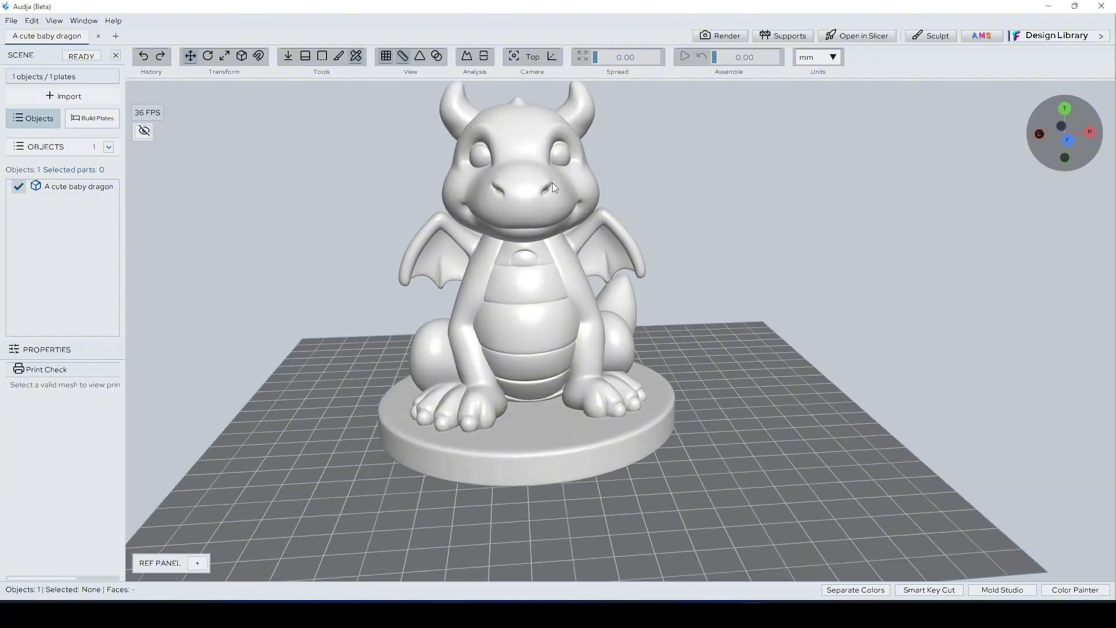
scroll(533, 202, "up", 2)
key("m")
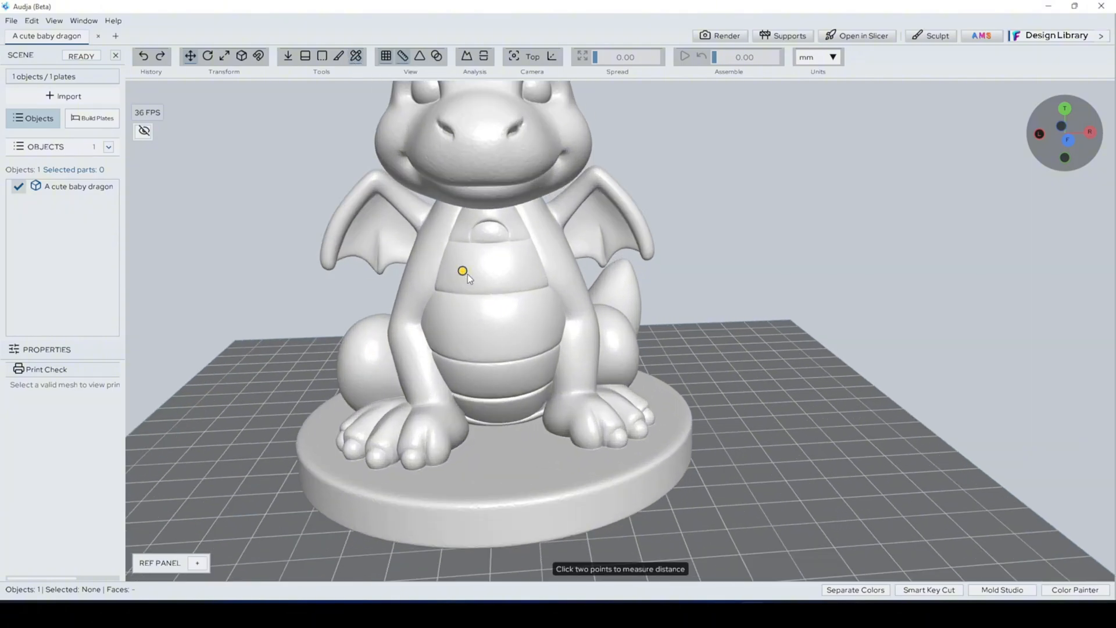
left_click(507, 270)
scroll(476, 274, "up", 2)
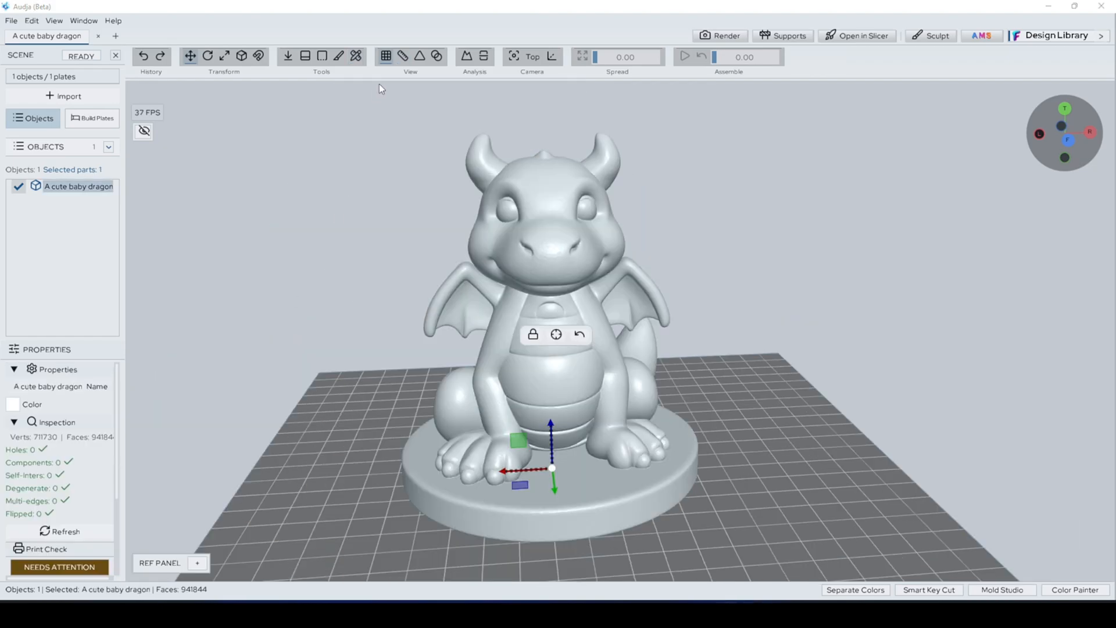
Step: Toggle the build plate's floor grid off and back on
left_click(389, 61)
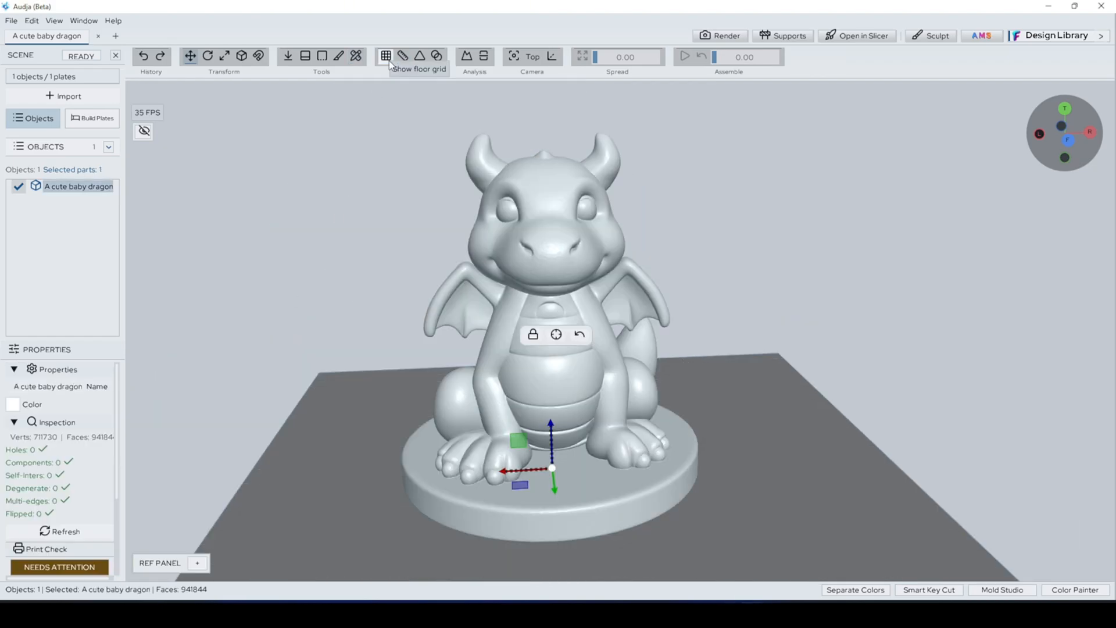
left_click(389, 61)
middle_click_drag(442, 269, 445, 251)
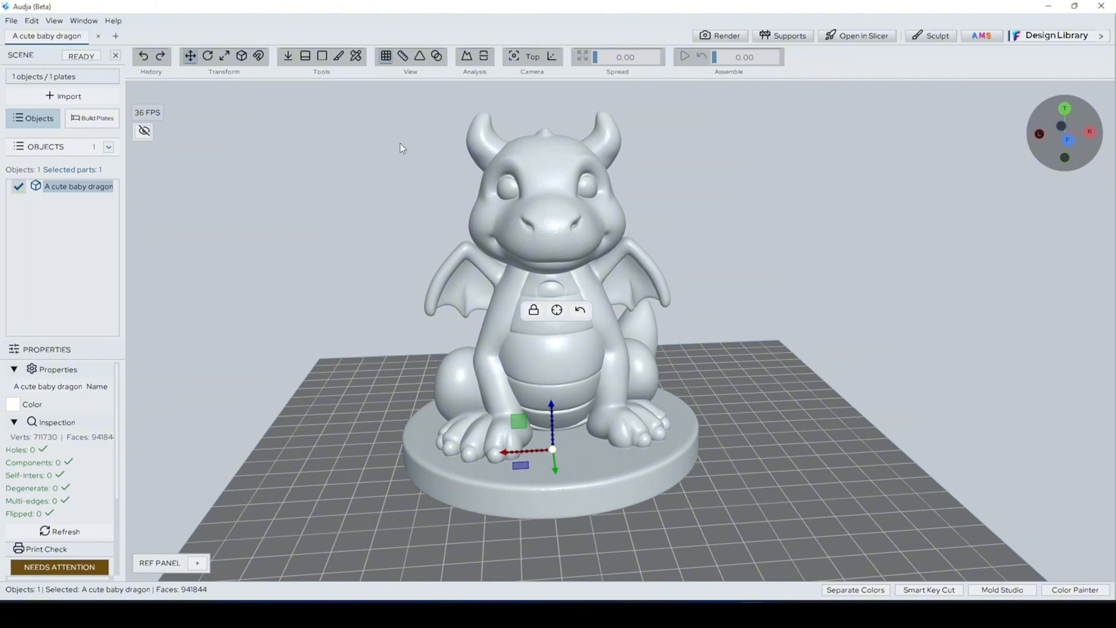
left_click(387, 57)
left_click(392, 57)
left_click(392, 57)
left_click(392, 57)
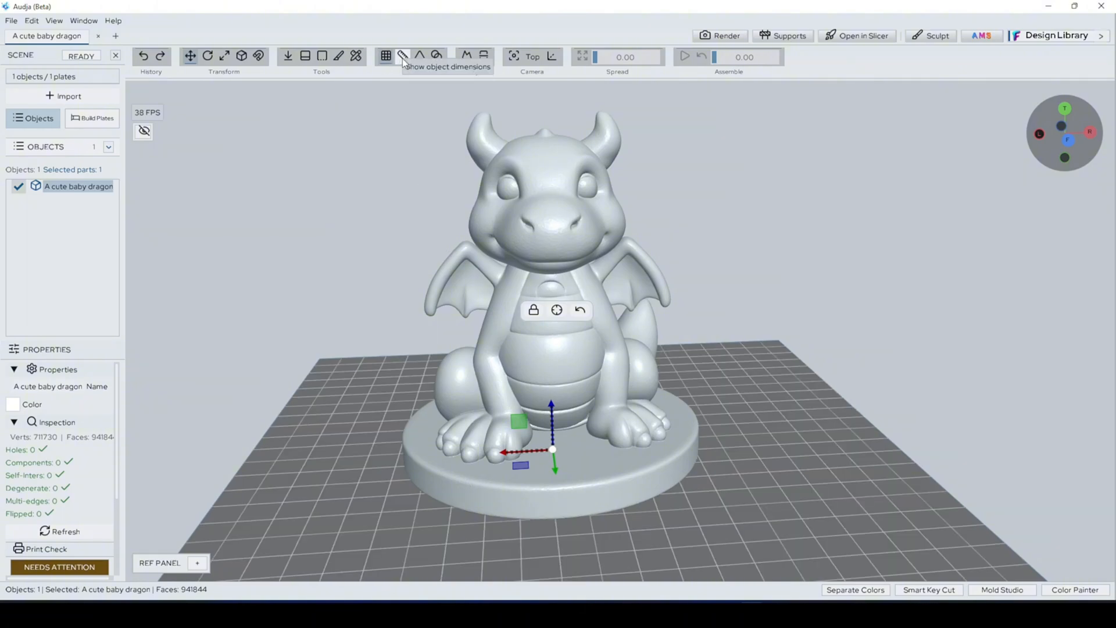
Step: Show the object dimensions of the dragon, check them on all three axes, and hide them again
left_click(402, 56)
middle_click_drag(689, 315, 726, 346)
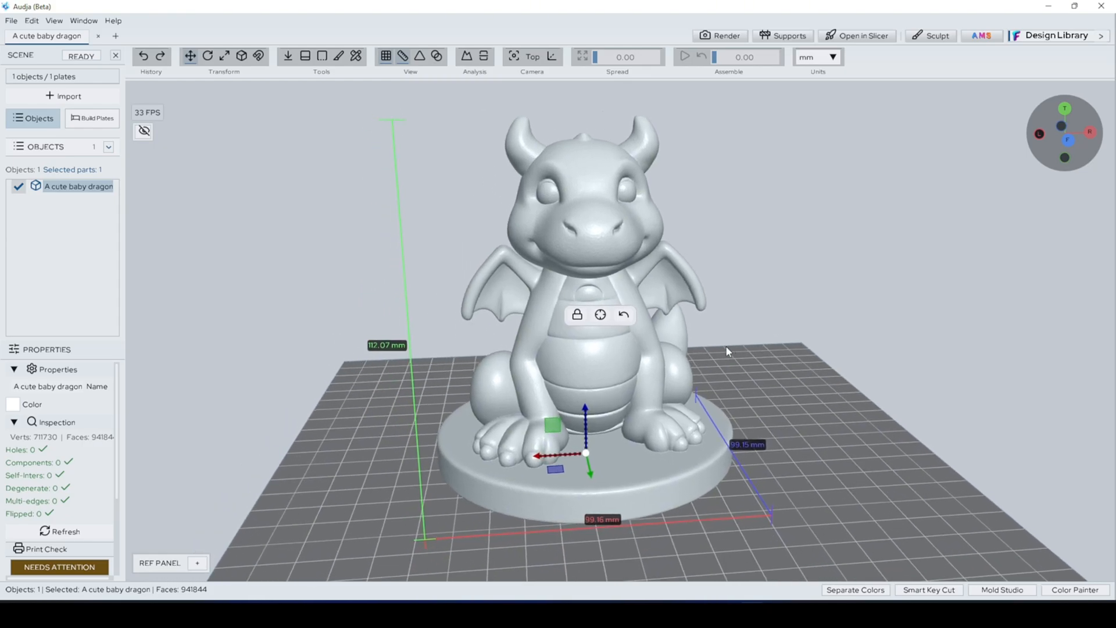
left_click(403, 58)
left_click(404, 59)
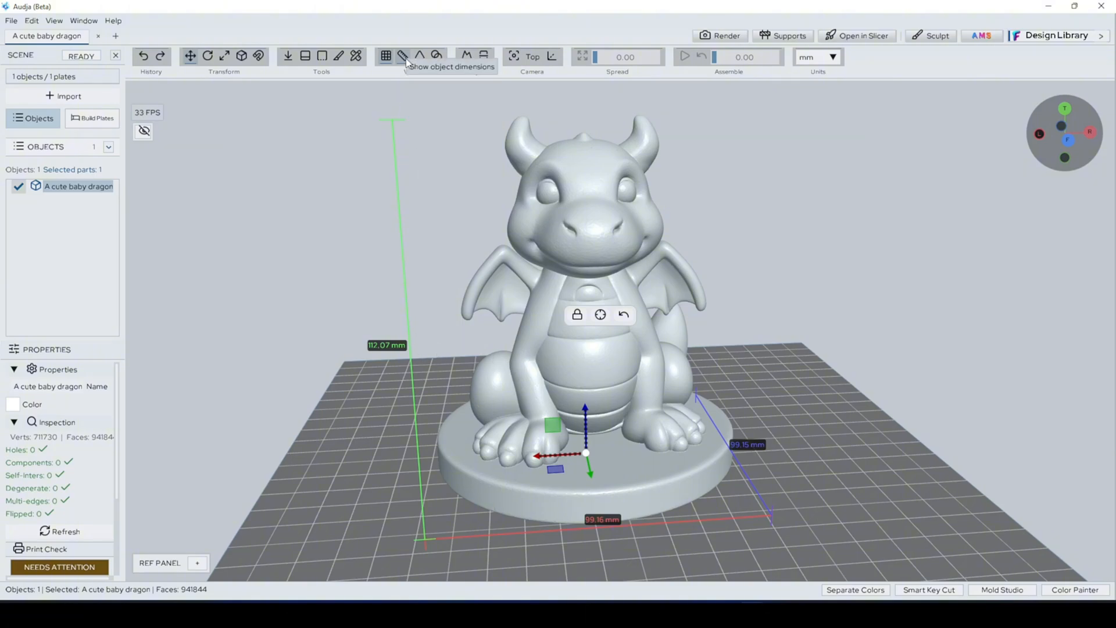
scroll(544, 212, "down", 2)
mouse_move(730, 319)
middle_mouse_down()
mouse_move(706, 327)
mouse_move(734, 334)
middle_mouse_up()
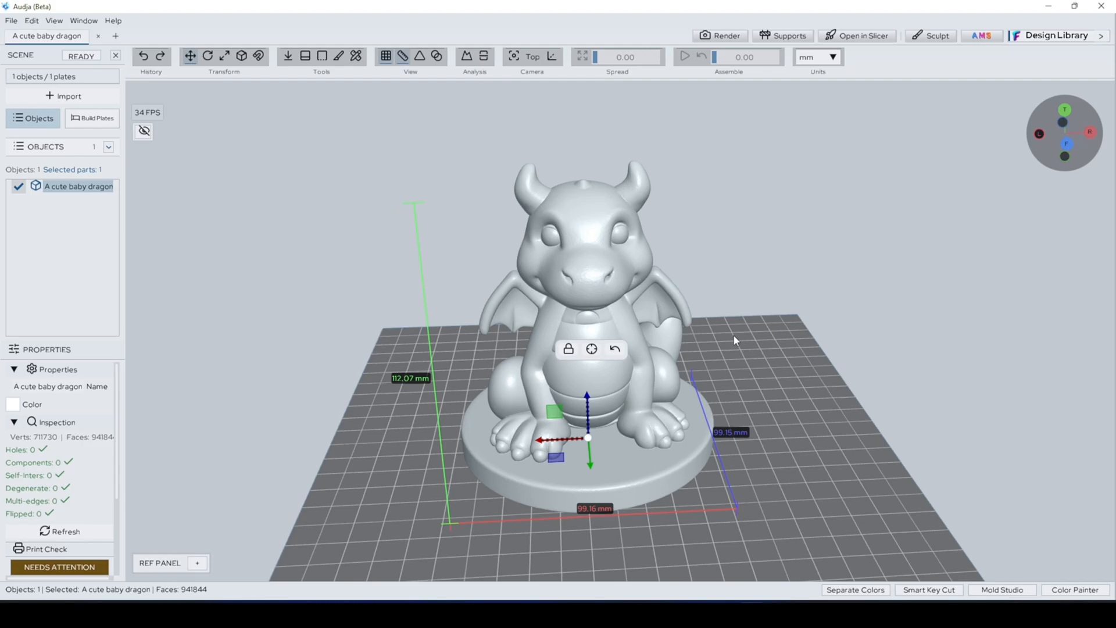
left_click(402, 57)
scroll(180, 336, "up", 2)
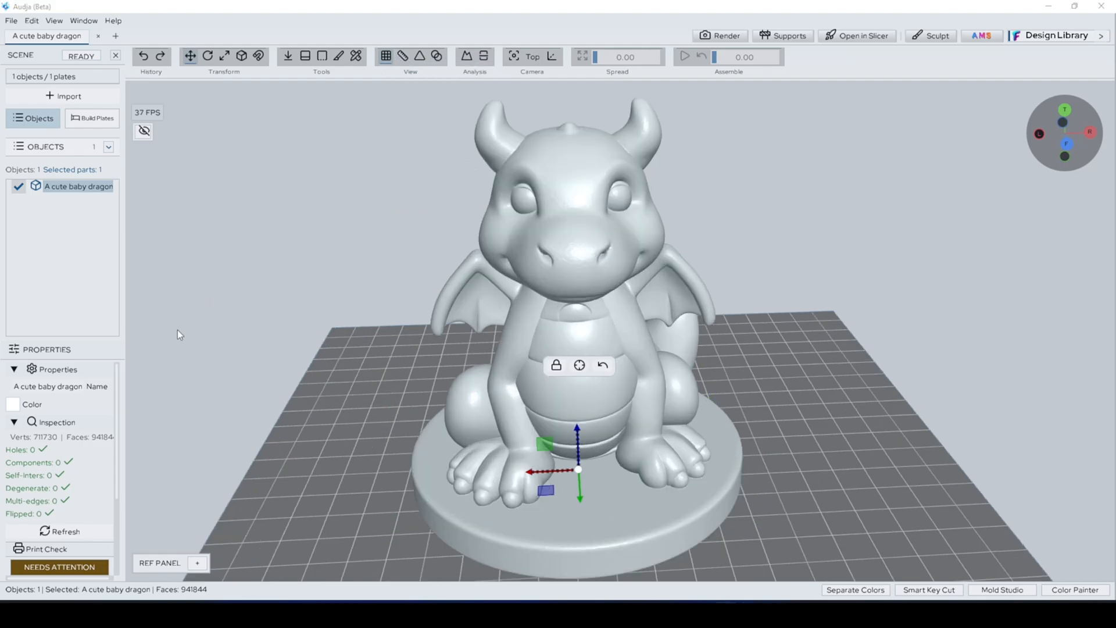
Step: Show the wireframe on the dragon and examine the triangle density on its belly up close
left_click(419, 58)
middle_click_drag(685, 293, 653, 269)
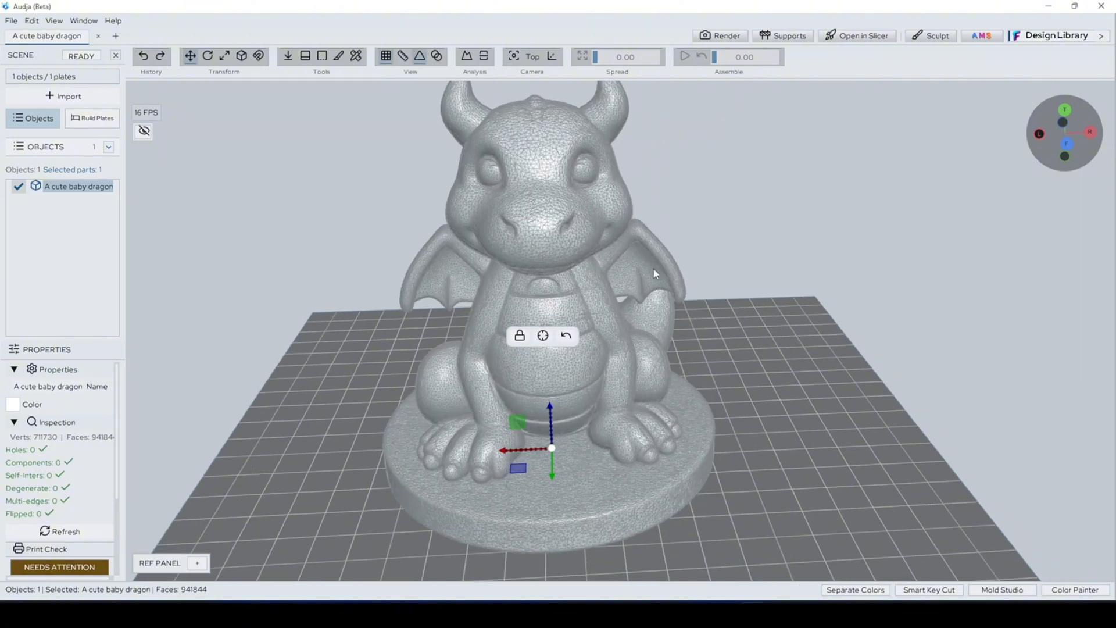
scroll(593, 280, "up", 2)
scroll(491, 274, "up", 3)
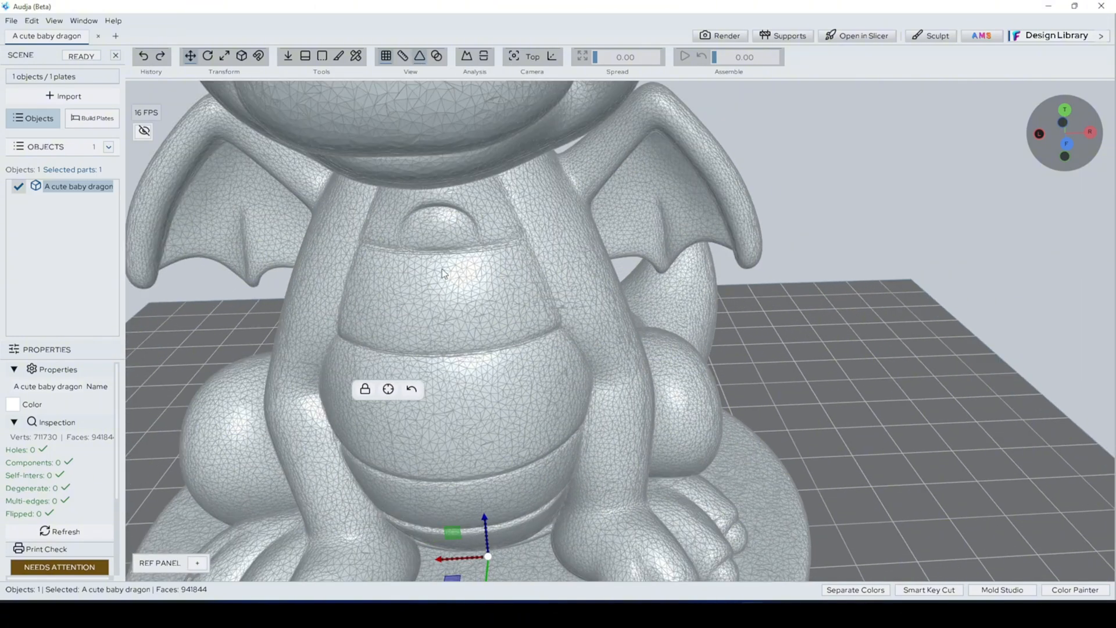
scroll(442, 269, "up", 2)
scroll(466, 271, "down", 2)
scroll(536, 291, "up", 5)
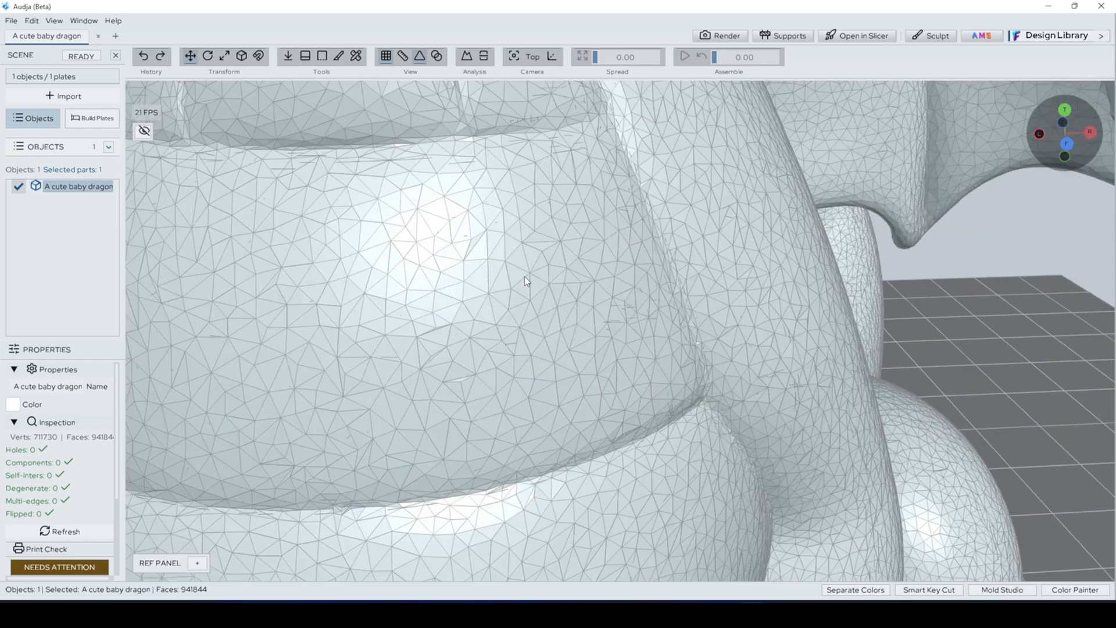
scroll(524, 277, "down", 3)
scroll(524, 277, "up", 2)
scroll(525, 276, "down", 2)
scroll(525, 277, "down", 6)
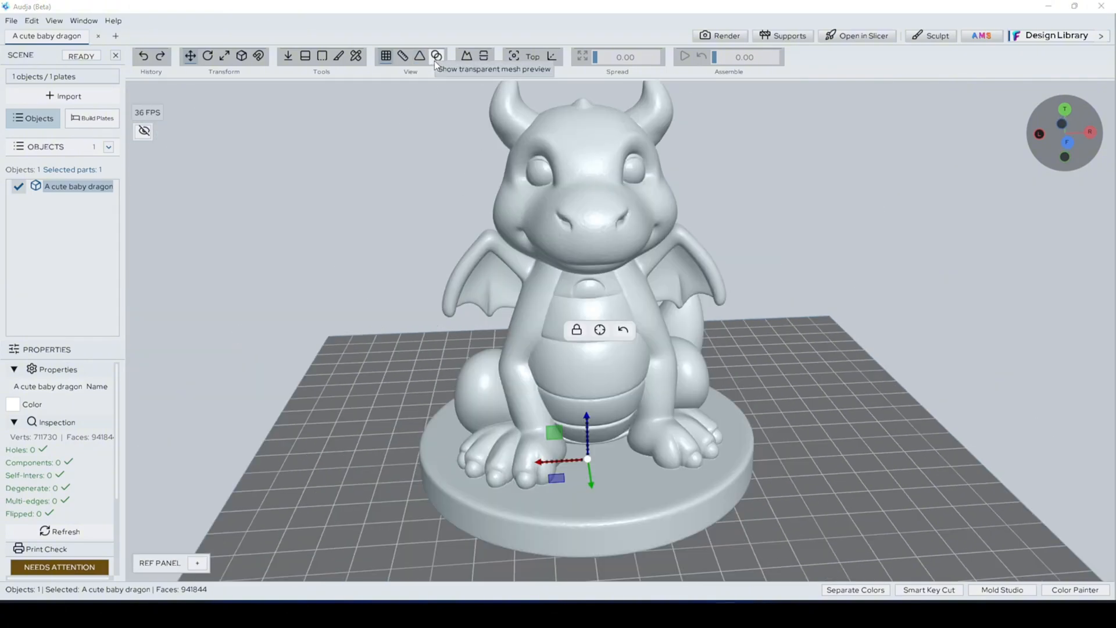
Step: Turn on the transparent mesh preview for the dragon and raise its opacity to 0.91
left_click(437, 56)
middle_click_drag(815, 404, 795, 318)
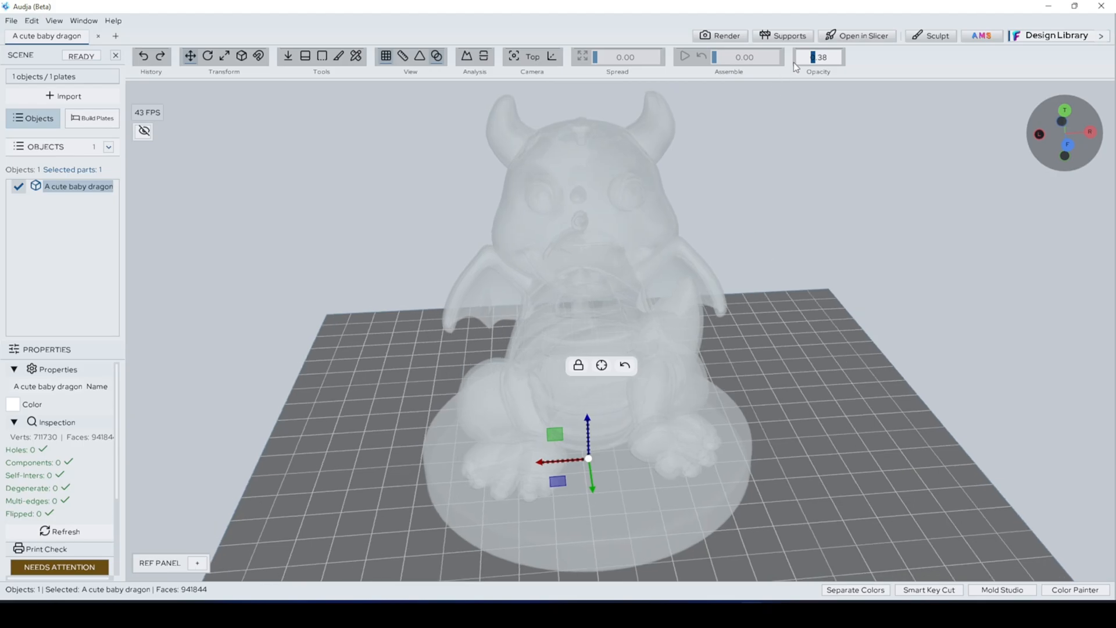
left_click_drag(813, 58, 836, 61)
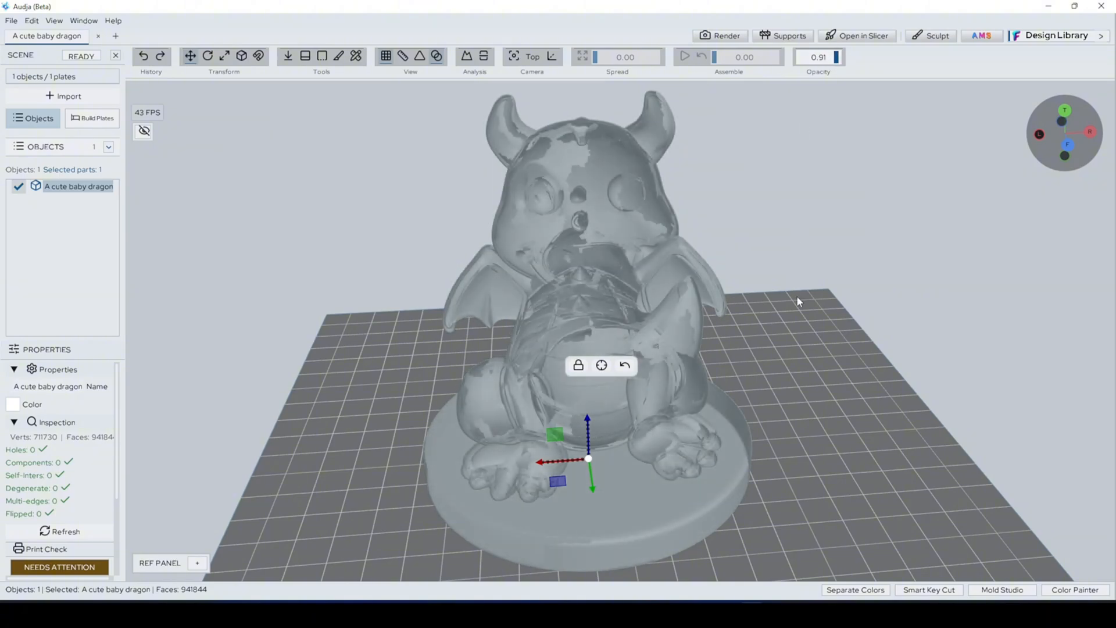
left_click_drag(797, 295, 877, 286)
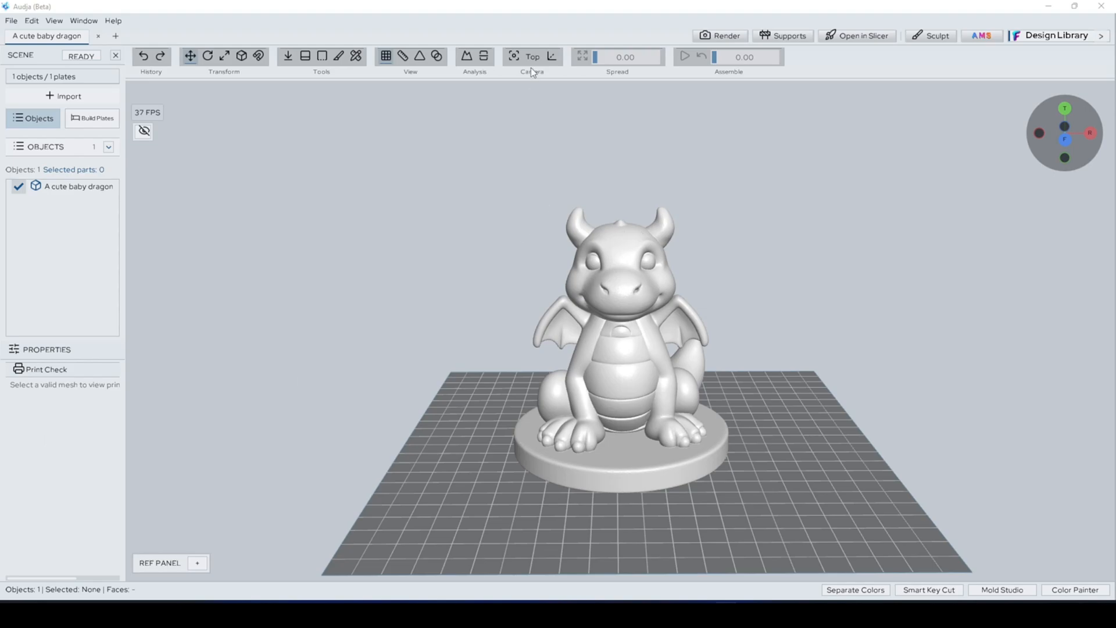
Step: Turn on the overhang analysis and view the dragon from its side
left_click(466, 57)
left_click(467, 57)
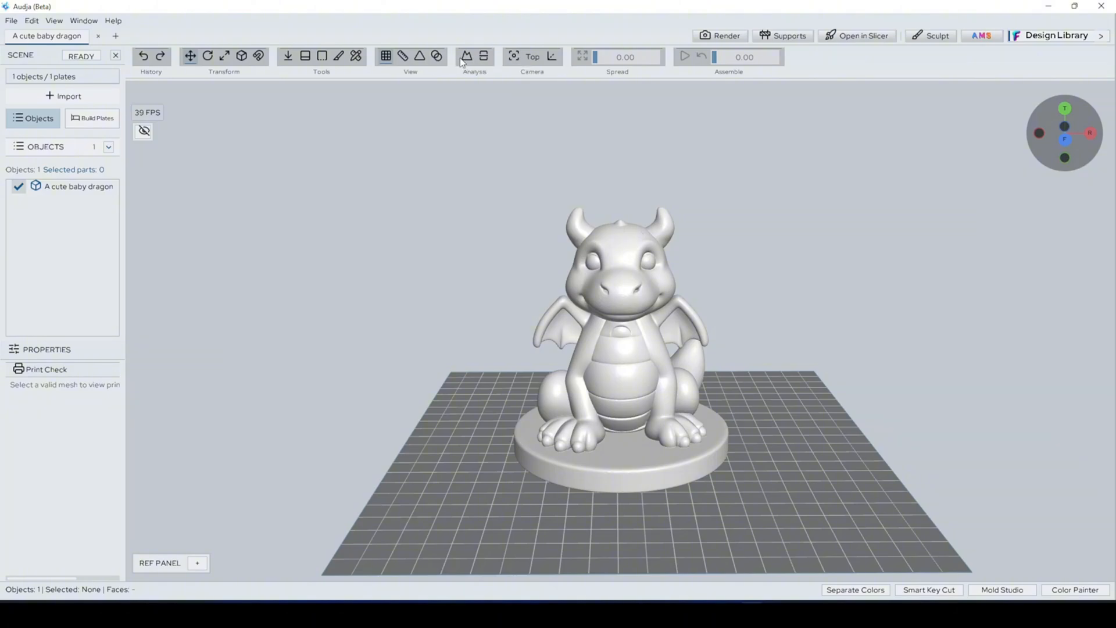
left_click(466, 58)
mouse_move(648, 146)
middle_mouse_down()
mouse_move(595, 149)
mouse_move(616, 139)
middle_mouse_up()
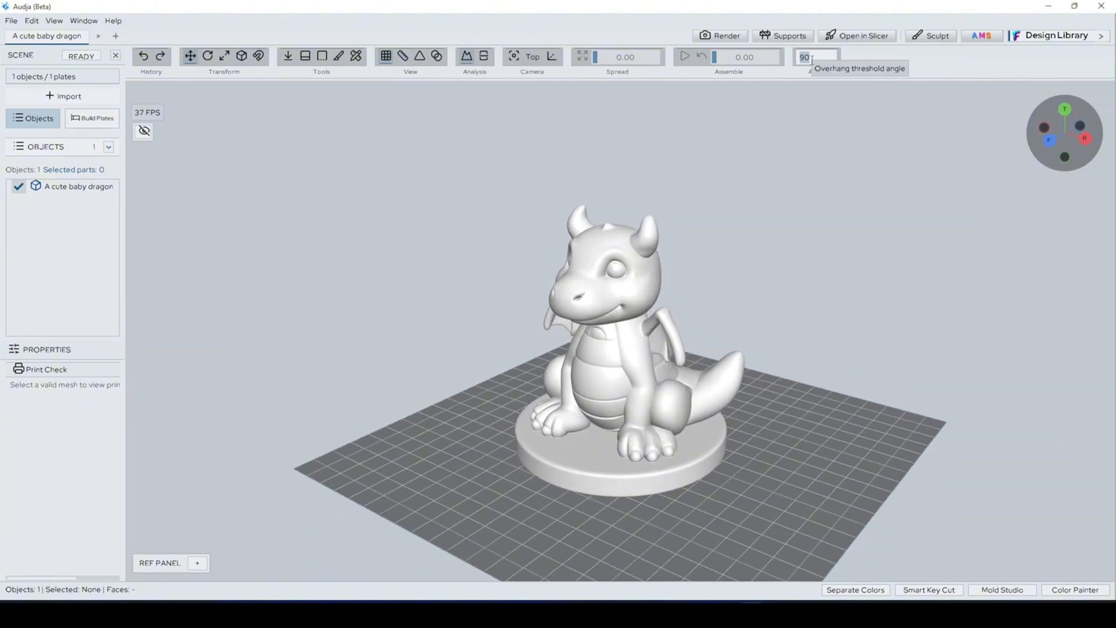
middle_click_drag(811, 198, 768, 187)
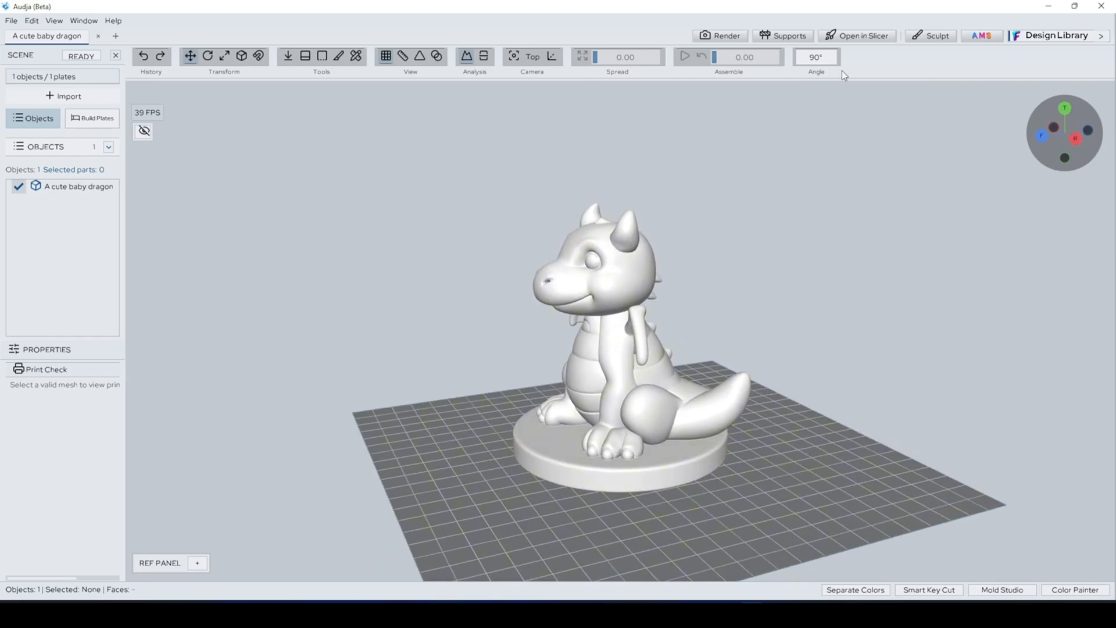
Step: Set the overhang threshold angle to 45° and inspect the dragon's highlighted overhangs from below and from the front
left_click(818, 58)
type("45")
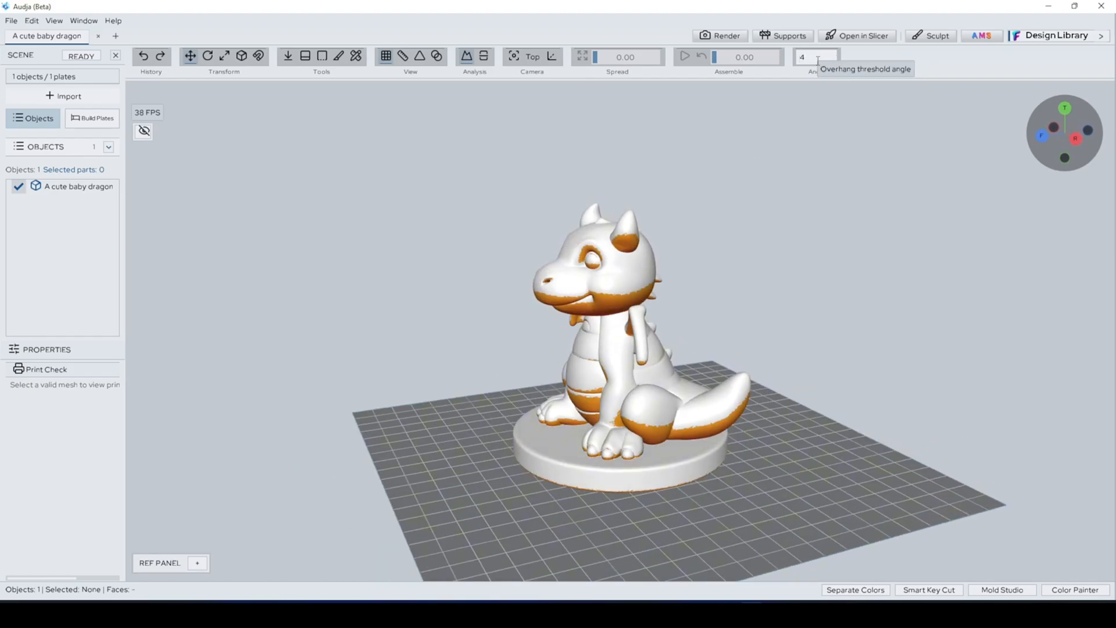
key("Return")
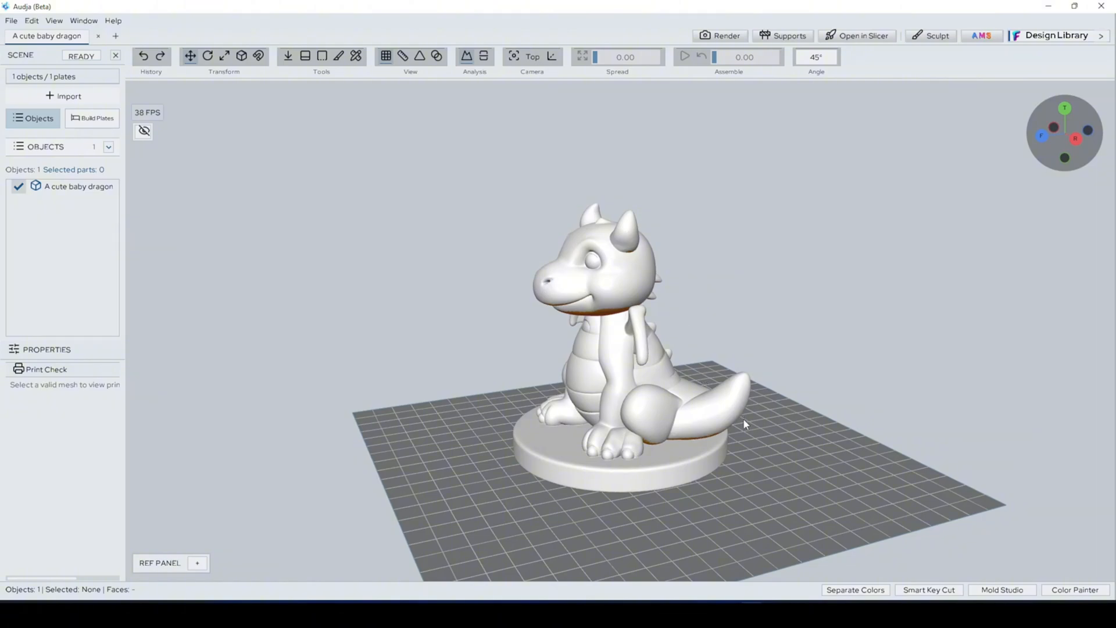
middle_click_drag(743, 418, 639, 380)
scroll(617, 290, "up", 10)
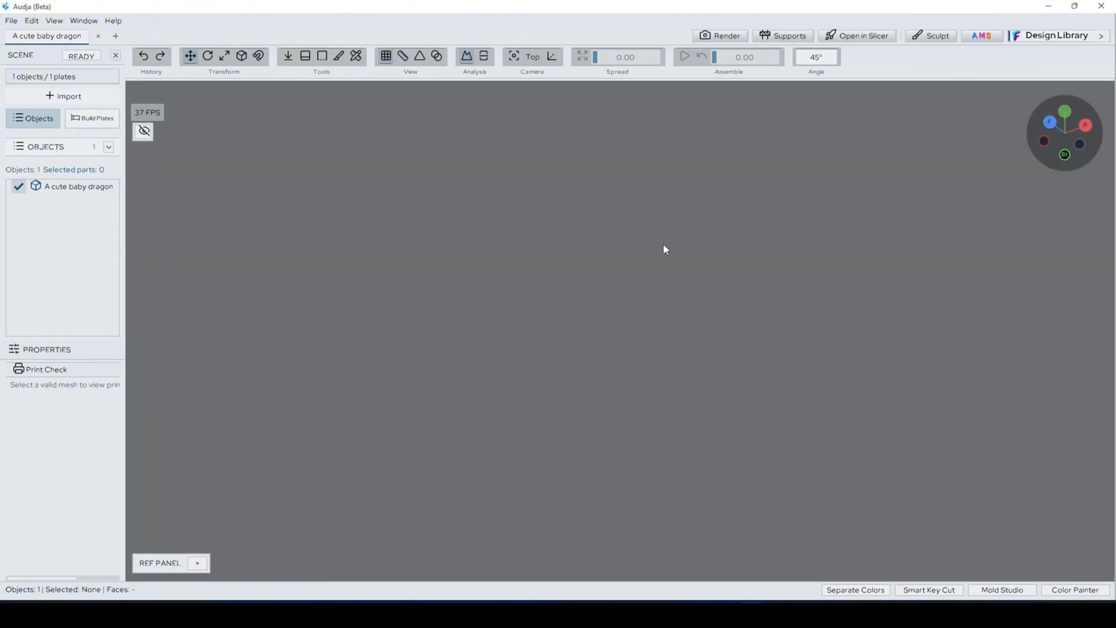
middle_click_drag(663, 244, 765, 187)
scroll(790, 285, "down", 3)
scroll(790, 284, "down", 2)
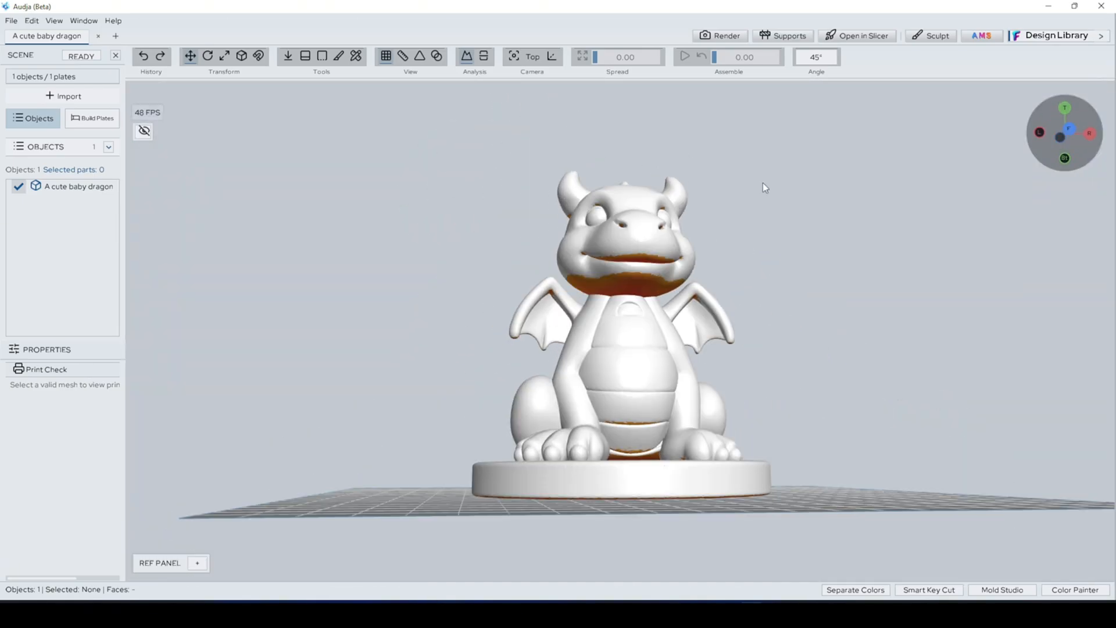
Step: Set the overhang threshold angle to 60° and inspect the dragon's highlighted overhangs from the front
double_click(819, 58)
type("60")
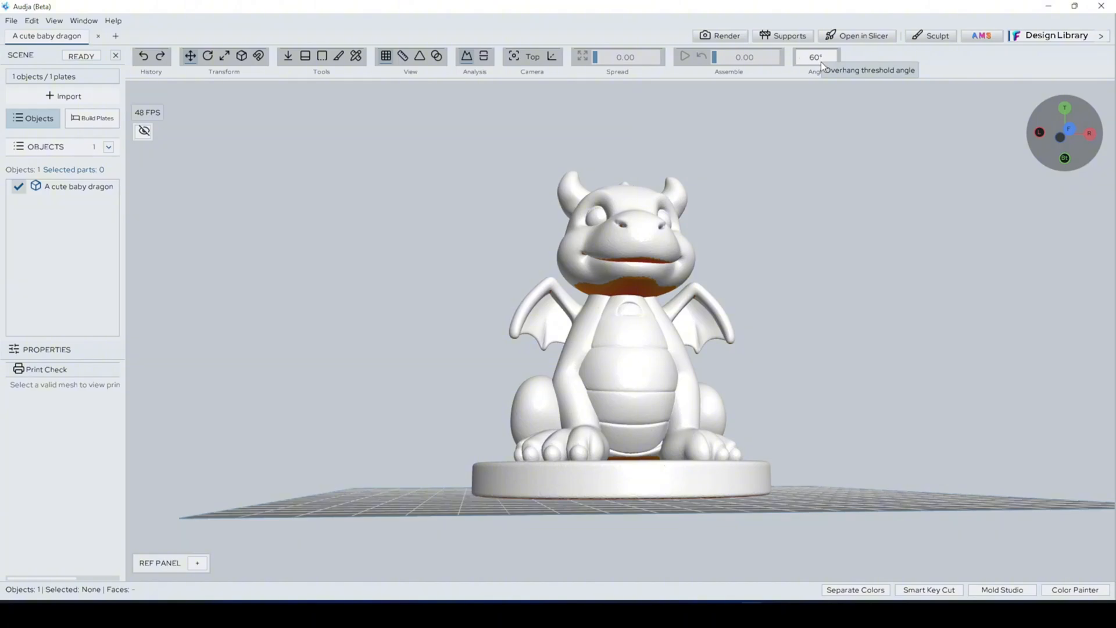
middle_click_drag(769, 179, 398, 221)
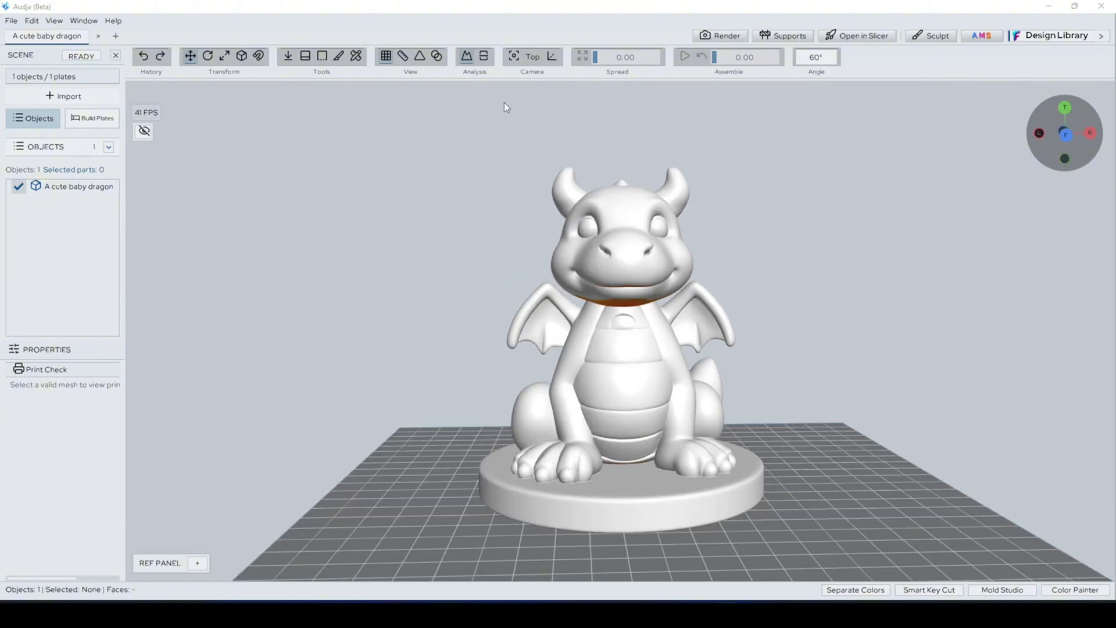
Step: Briefly check the dragon with the analysis tool beside the overhang one, viewing it from a raised angle
left_click(483, 56)
middle_click_drag(510, 125, 555, 254)
left_click(485, 58)
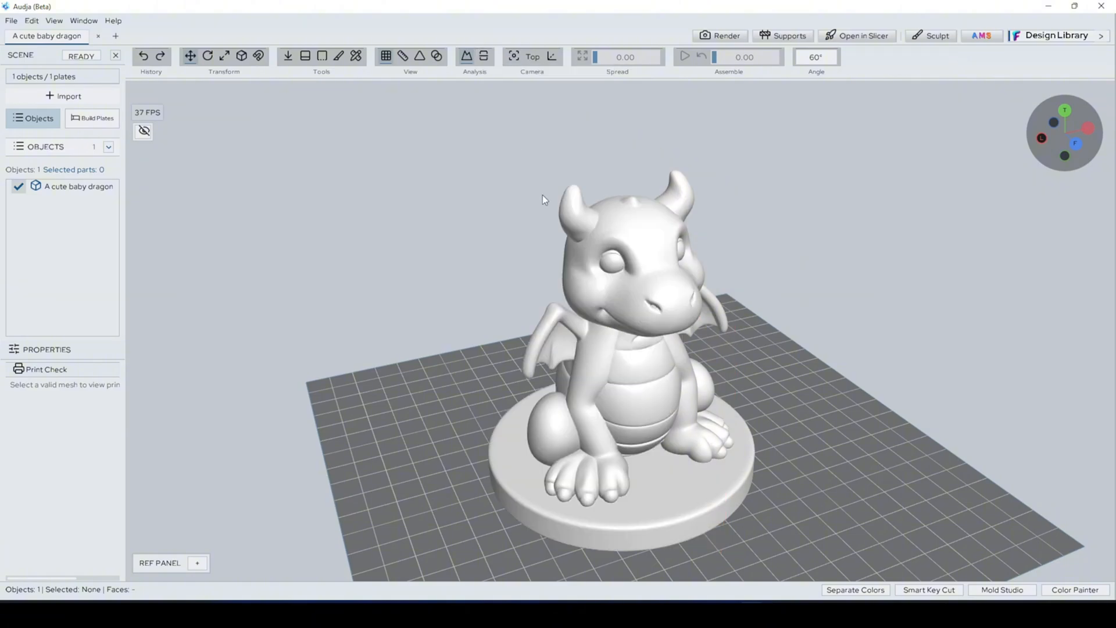
middle_click_drag(543, 194, 503, 196)
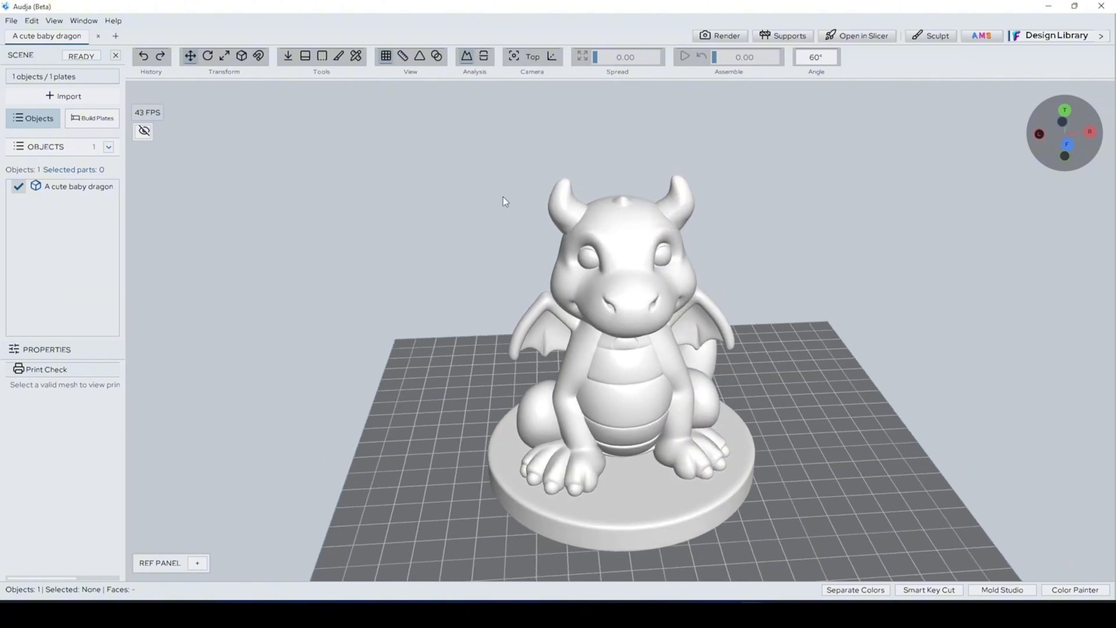
Step: Turn off the steep overhang highlighting and bring the whole dragon and build plate into view
left_click(468, 59)
scroll(784, 333, "down", 3)
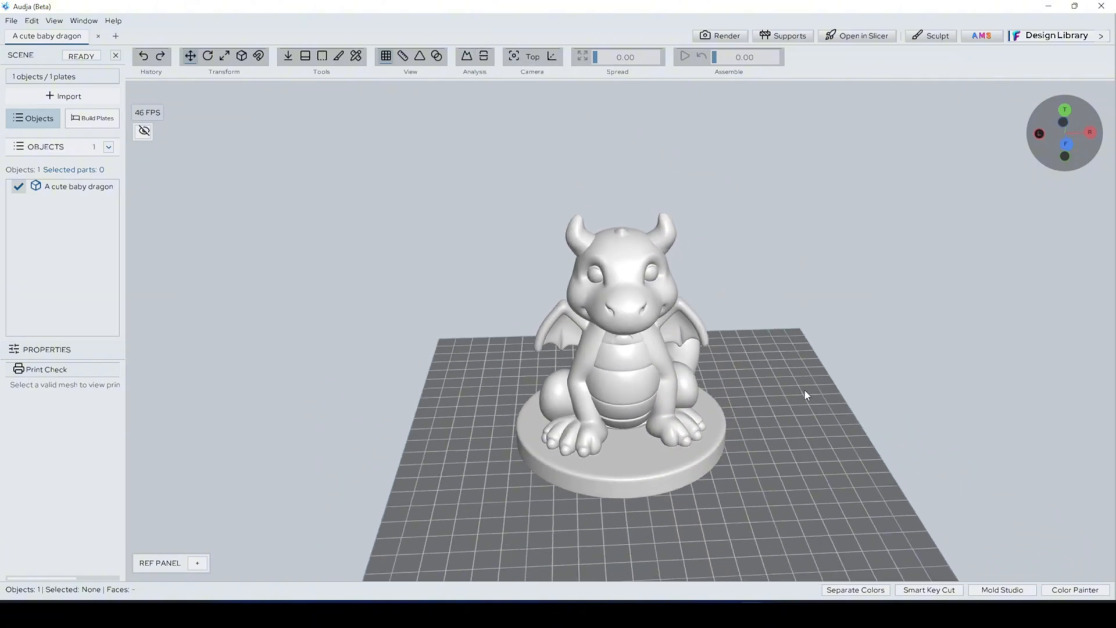
middle_click_drag(804, 390, 782, 309)
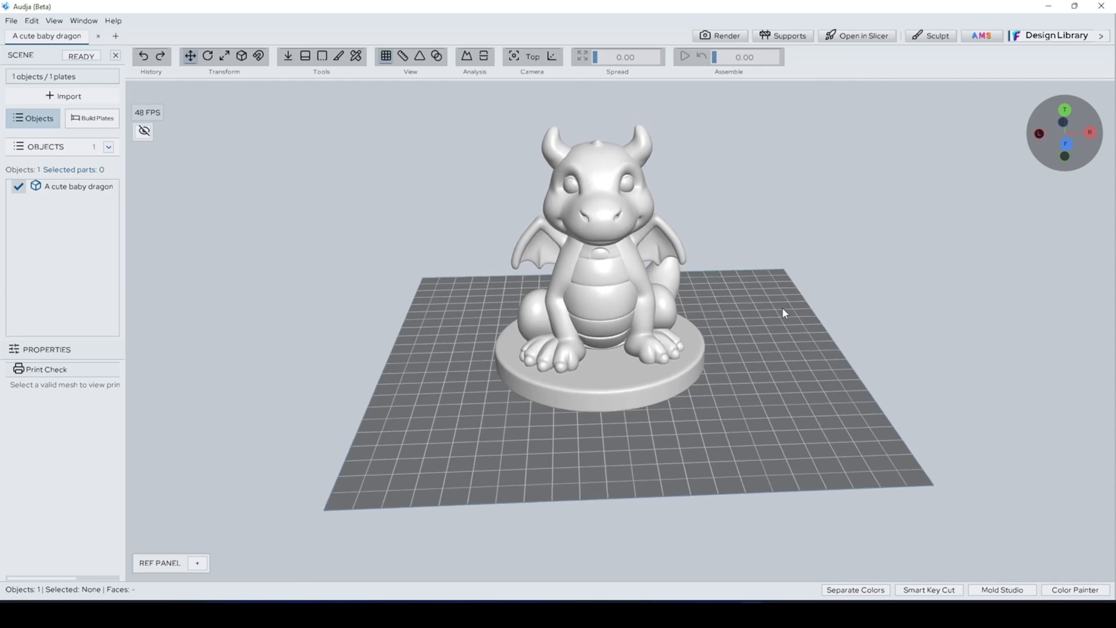